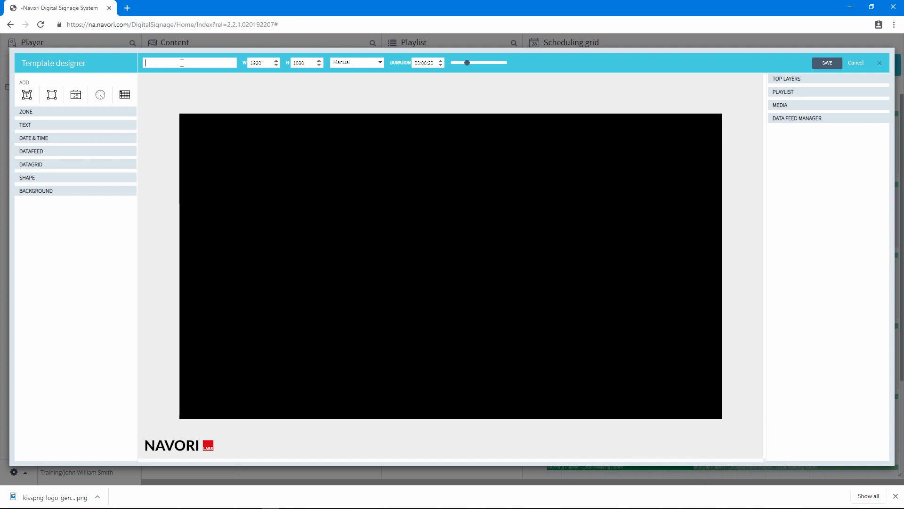
- Name the new template Corporate template
type("porate template")
left_click(320, 61)
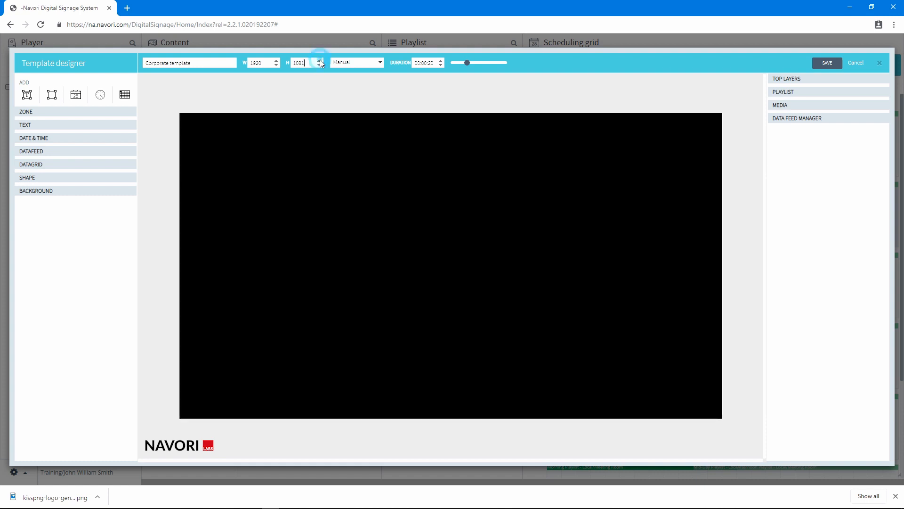
left_click(320, 60)
left_click(320, 60)
left_click(320, 60)
left_click(320, 60)
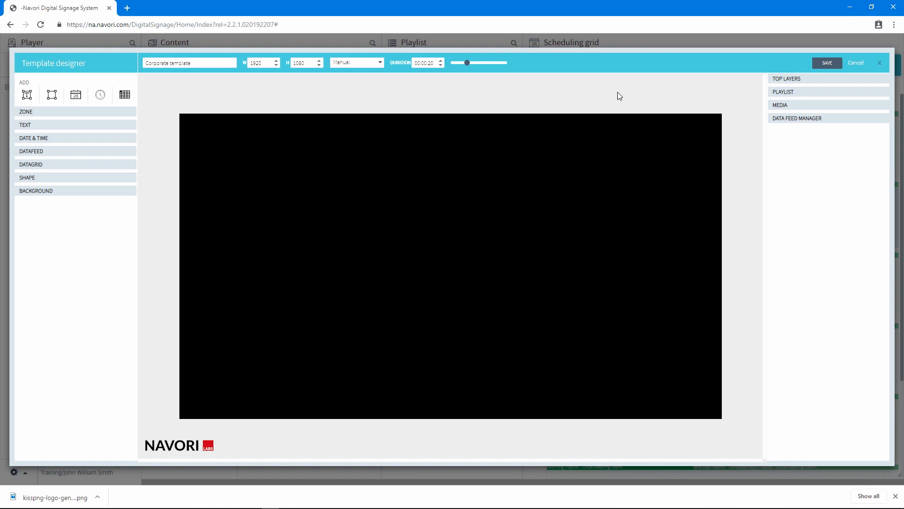
- Add a playlist zone by placing the third playlist onto the canvas and repositioning it
left_click(779, 92)
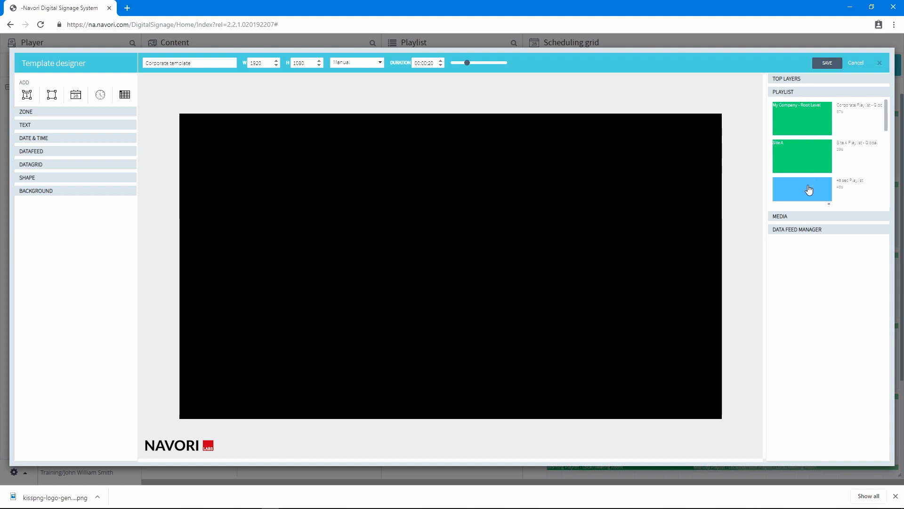
left_click_drag(809, 190, 329, 202)
left_click_drag(511, 279, 466, 244)
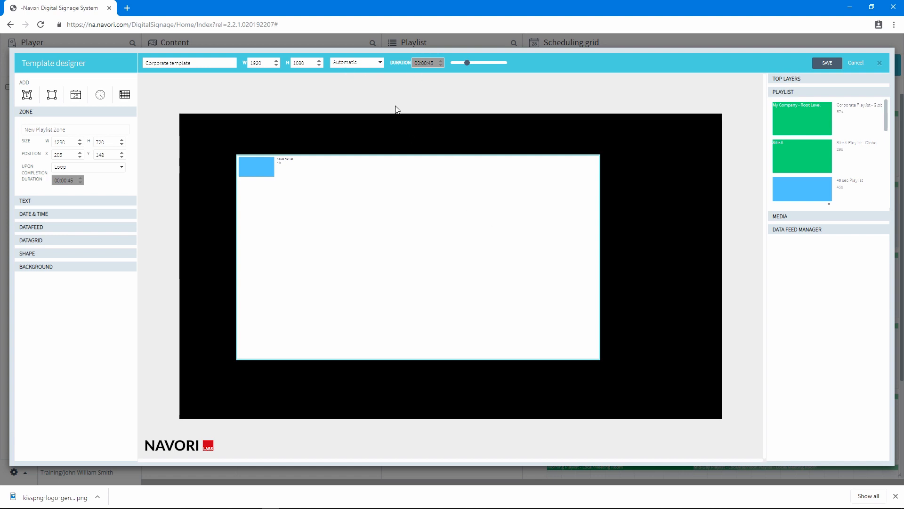
- Set the template duration mode to Manual with a duration of 01:00:00
left_click(361, 63)
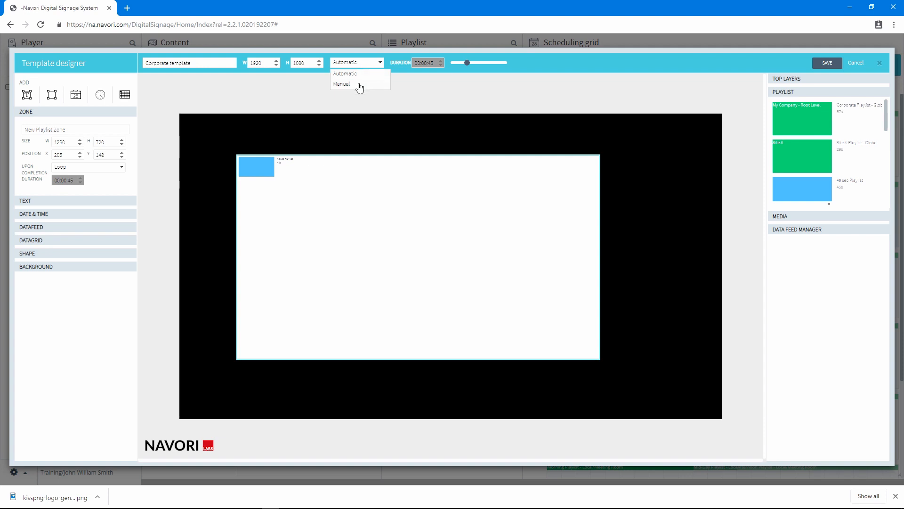
left_click(360, 84)
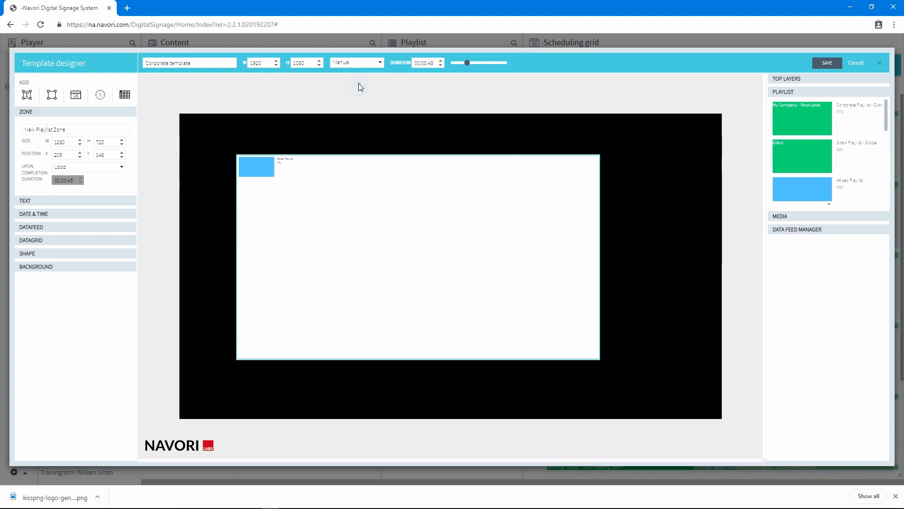
left_click(418, 63)
left_click(436, 65)
type("00")
- Set the template background to a solid blue colour
left_click(478, 63)
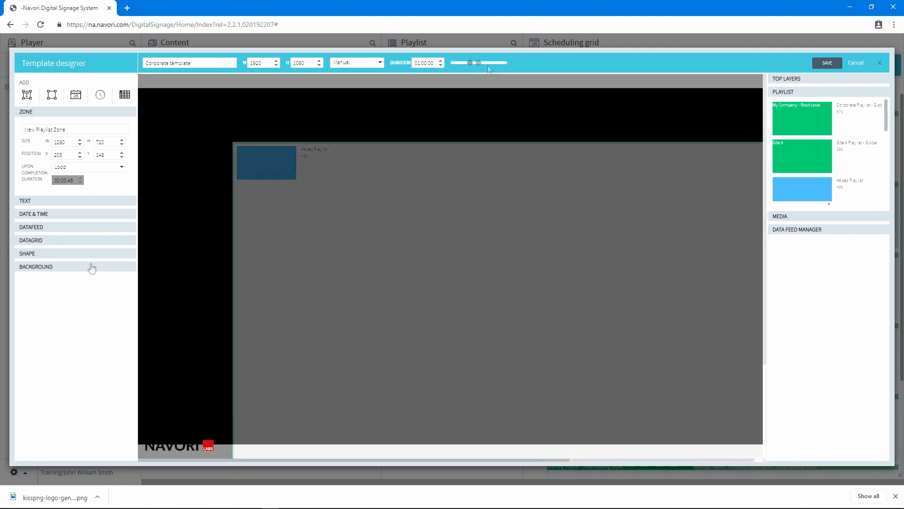
left_click(91, 266)
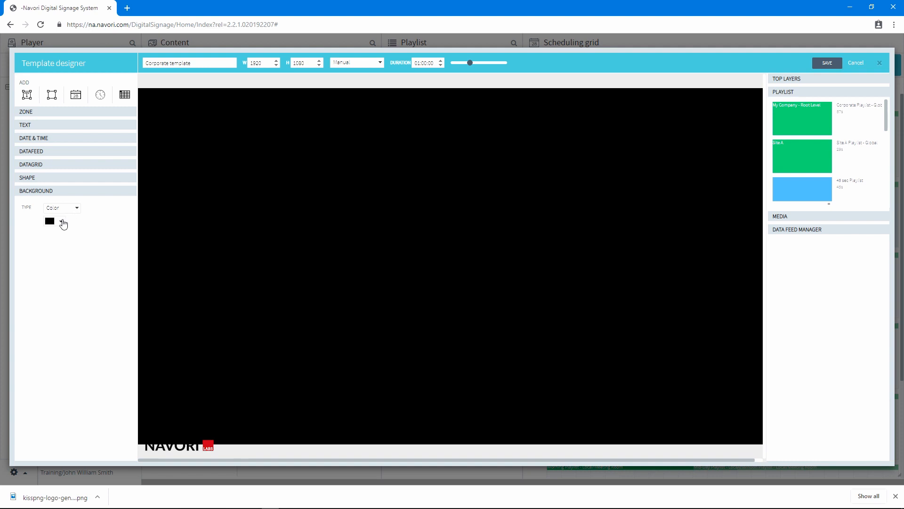
left_click(62, 222)
left_click(87, 251)
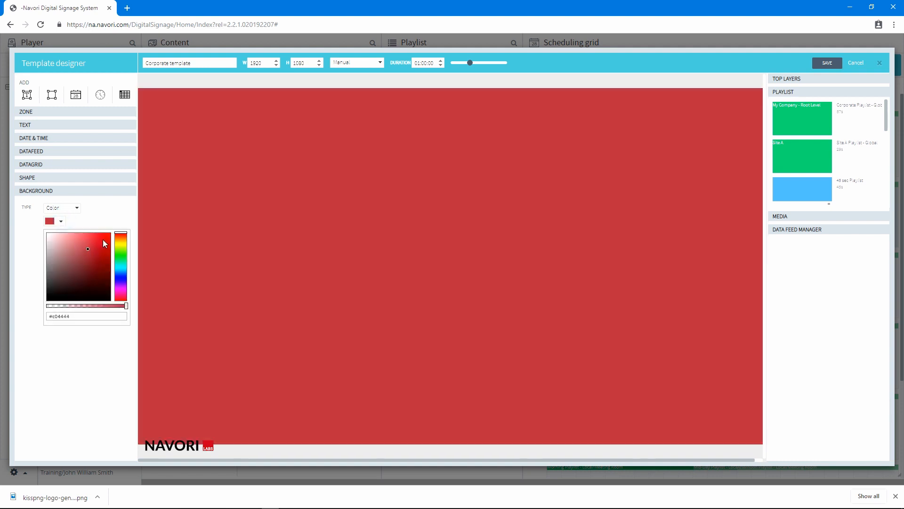
left_click(102, 239)
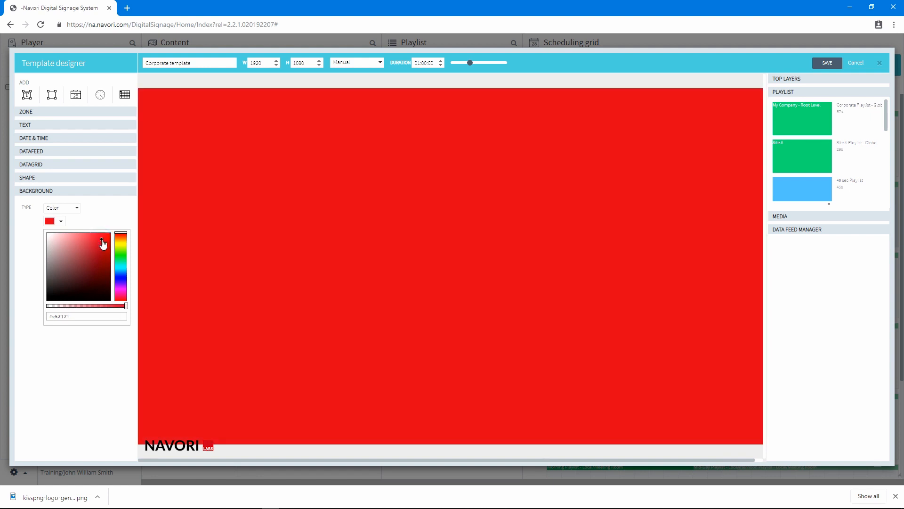
left_click(122, 275)
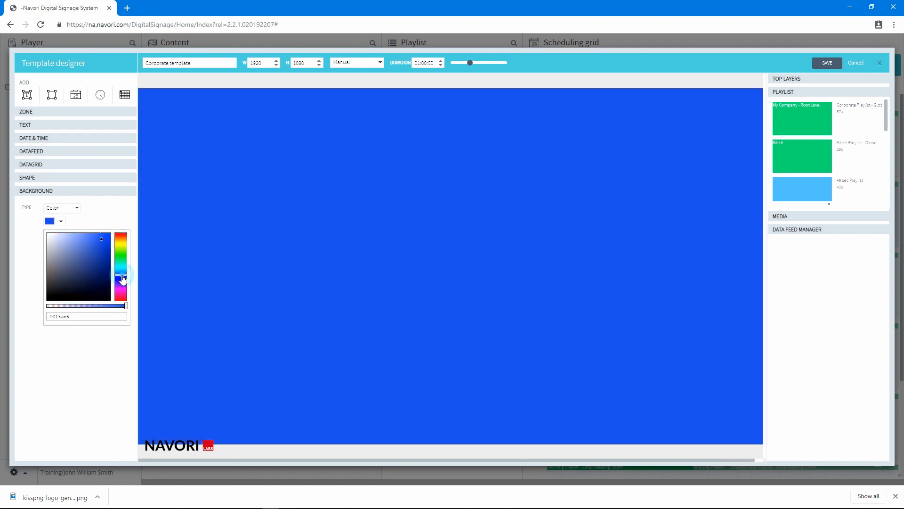
left_click(101, 248)
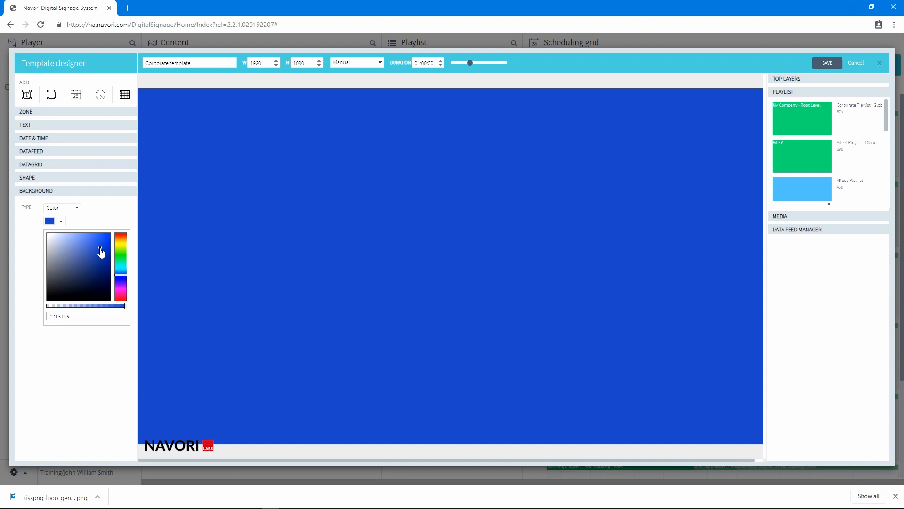
left_click(102, 216)
left_click(61, 221)
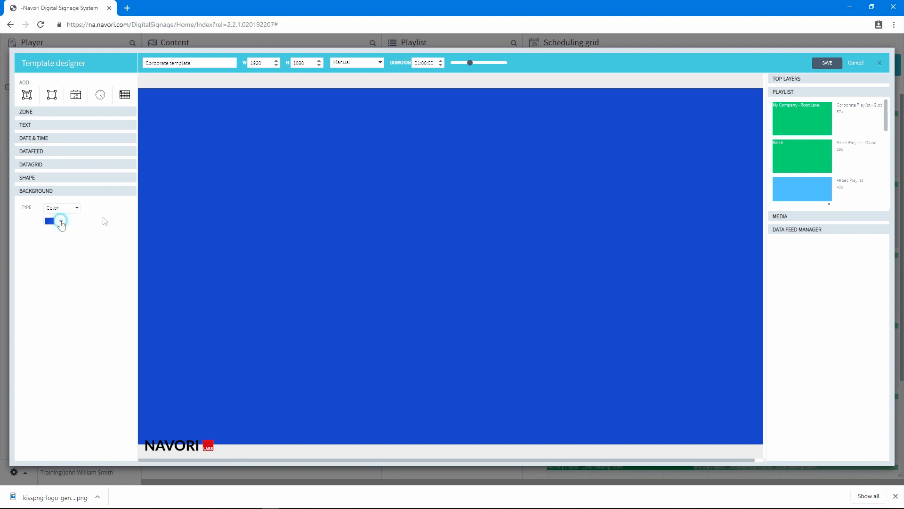
- Switch the background type from Color to Image
left_click_drag(80, 316, 37, 324)
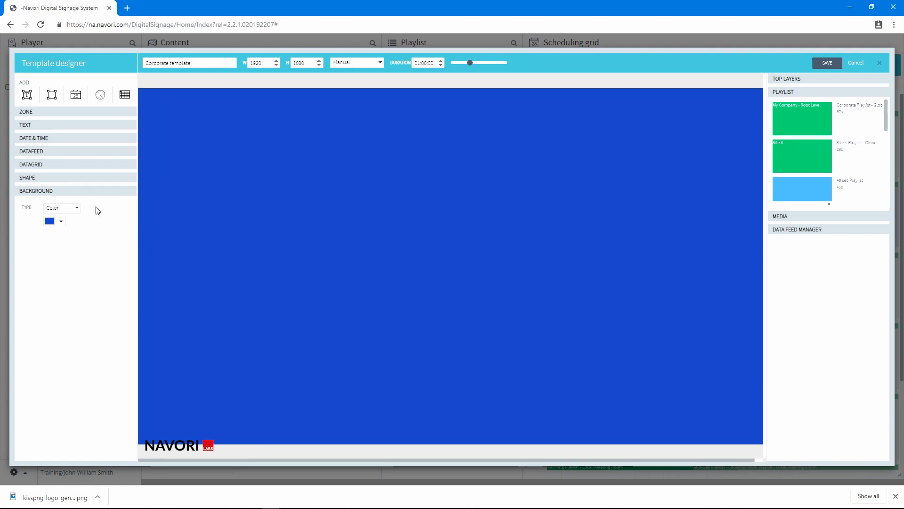
left_click(77, 208)
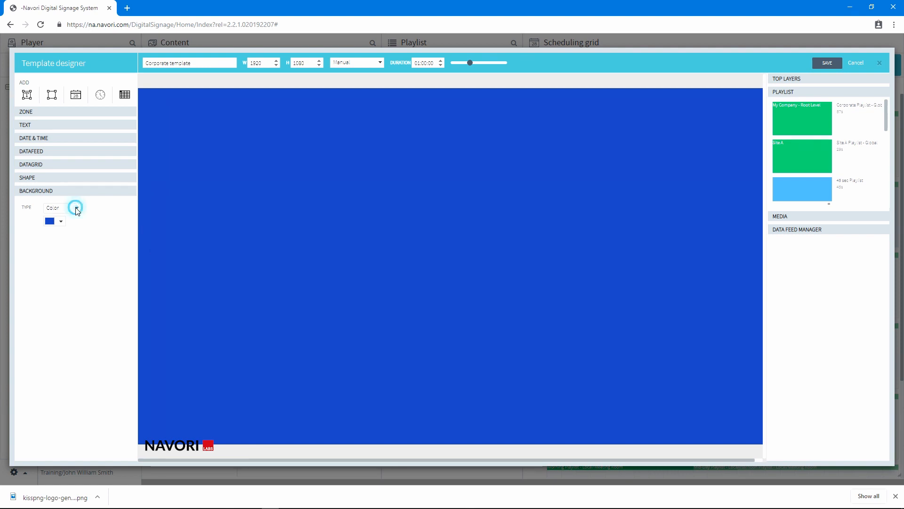
left_click(71, 229)
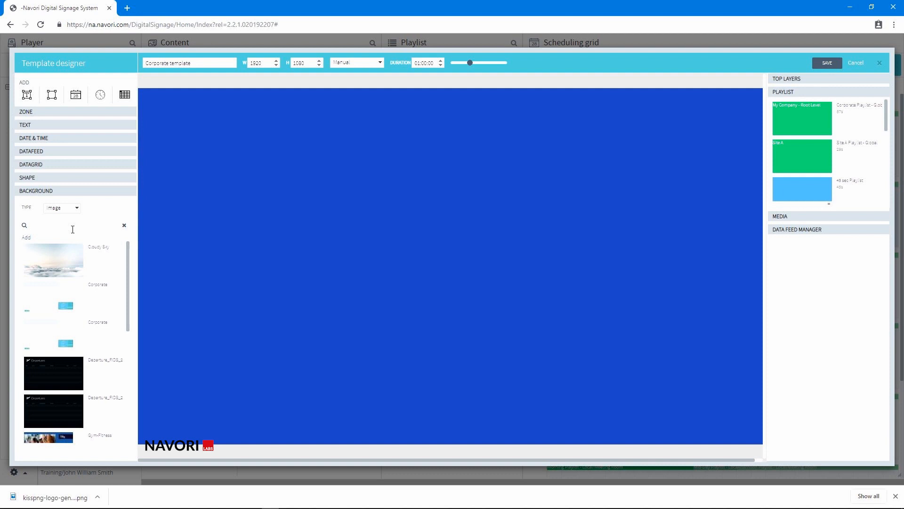
left_click(26, 240)
- Upload the Template Background image file as new media to the background image library
right_click(73, 283)
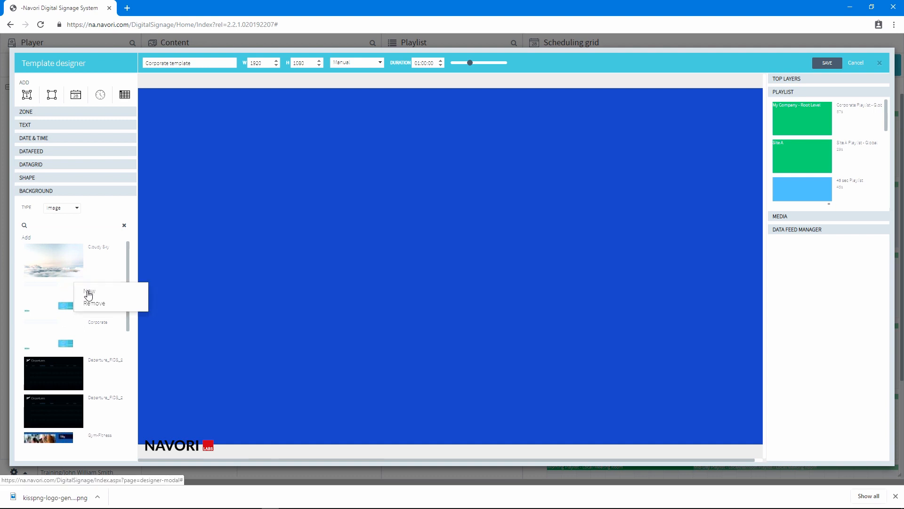
left_click(89, 291)
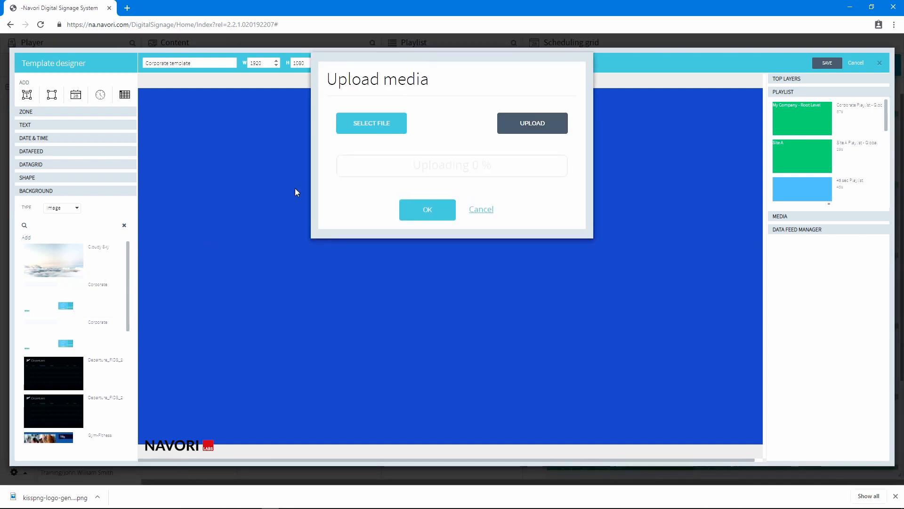
left_click(380, 125)
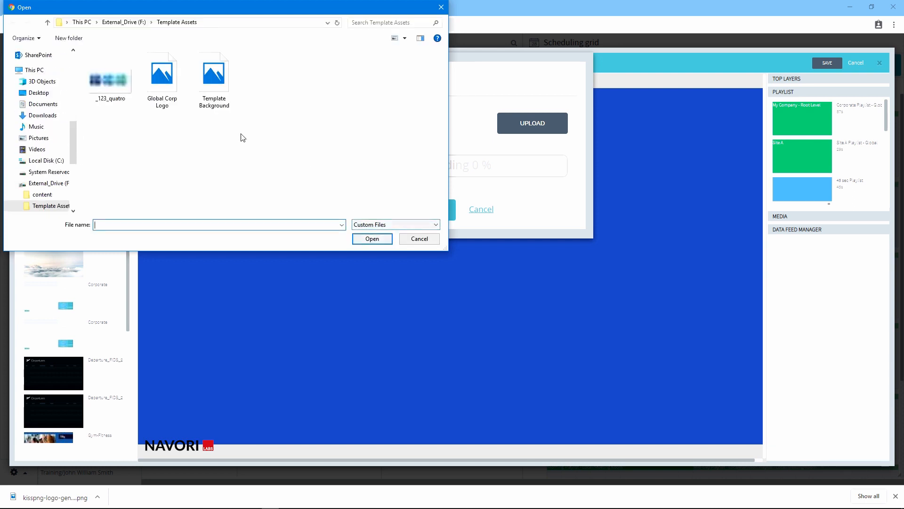
left_click(218, 85)
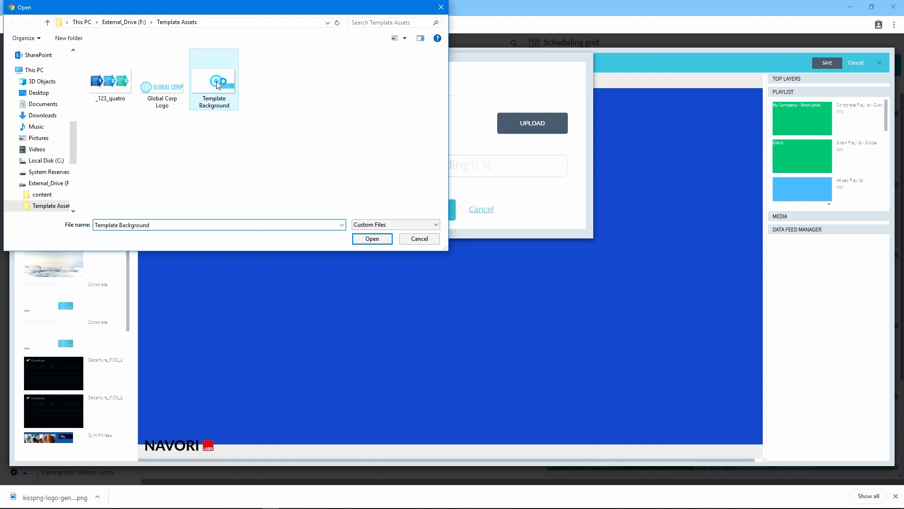
left_click(368, 242)
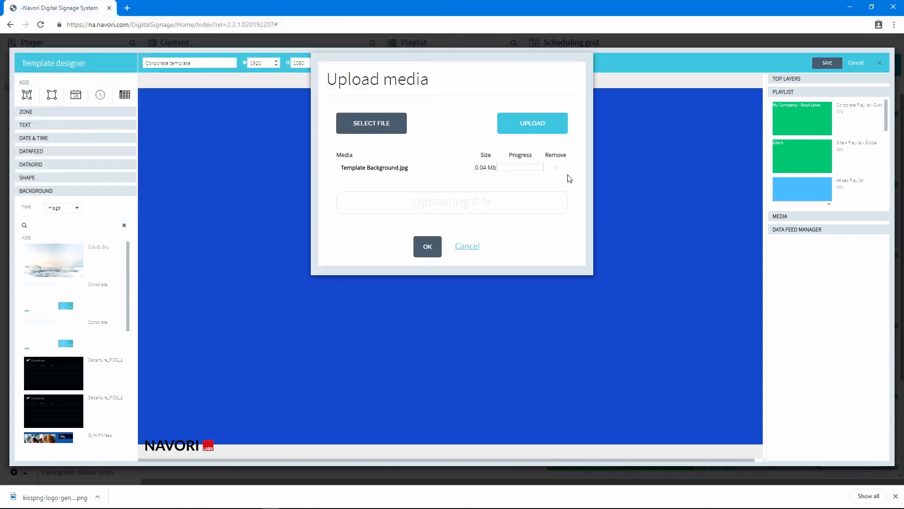
left_click(543, 127)
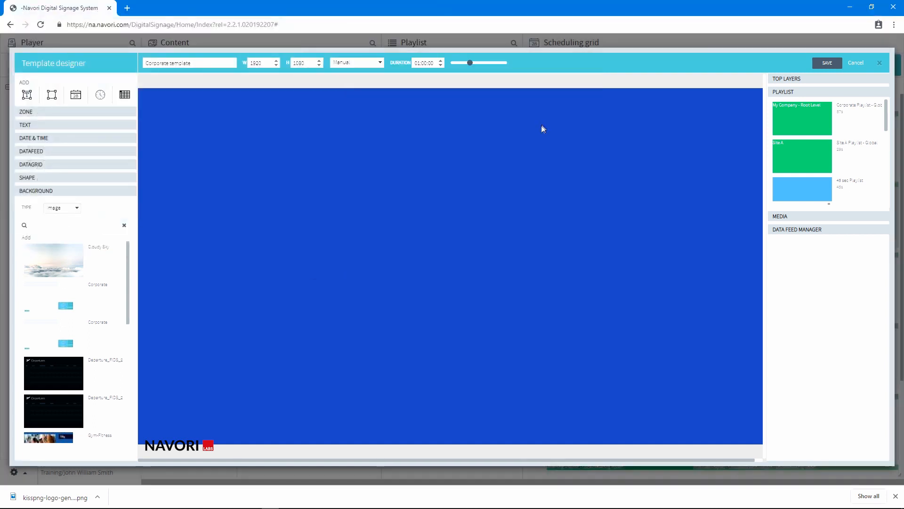
- Remove one of the duplicate Corporate images from the background library
right_click(57, 304)
left_click(69, 328)
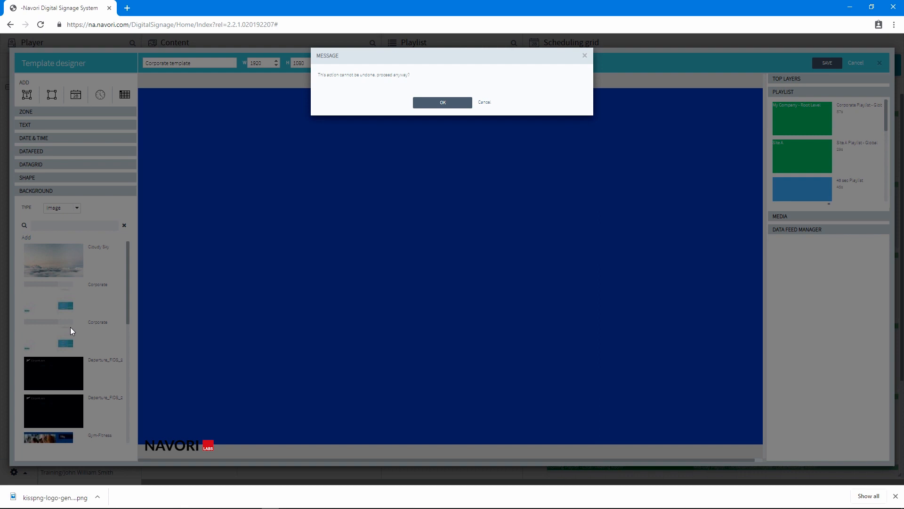
left_click(423, 102)
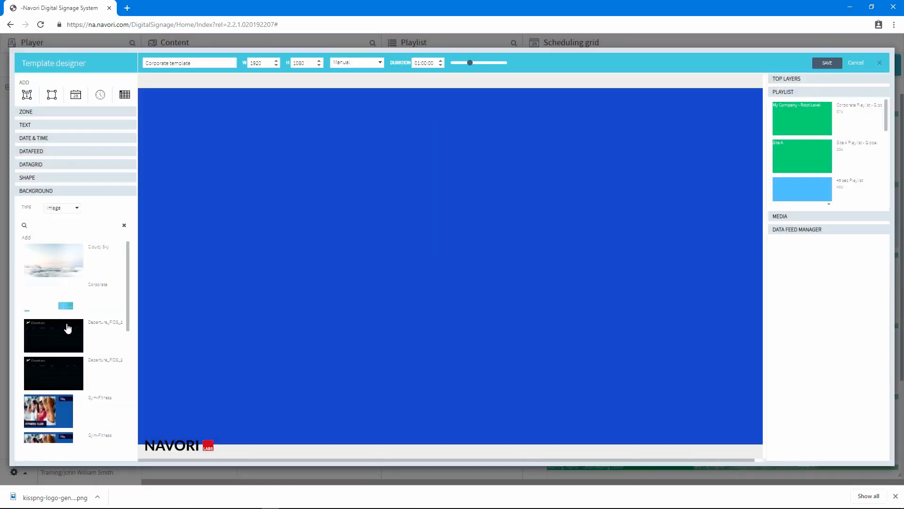
- Apply the Template Background image as the template background
scroll(66, 330, "down", 10)
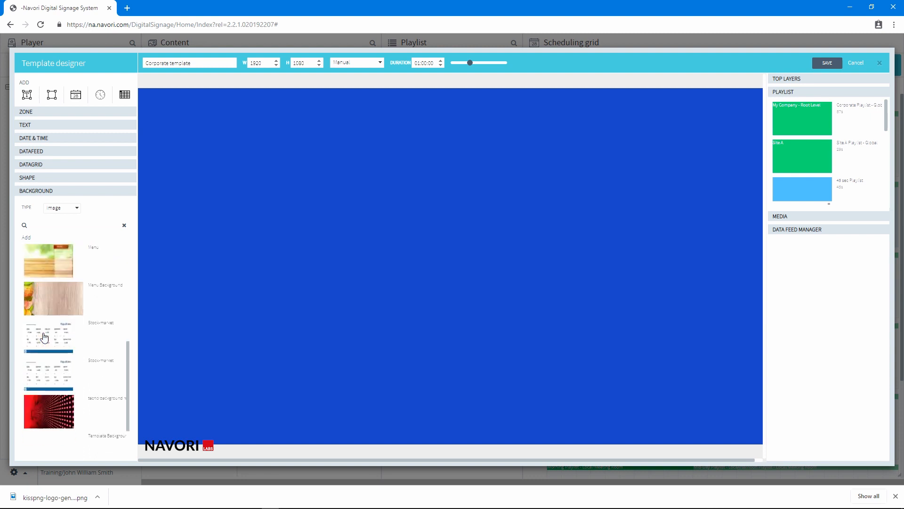
left_click(57, 427)
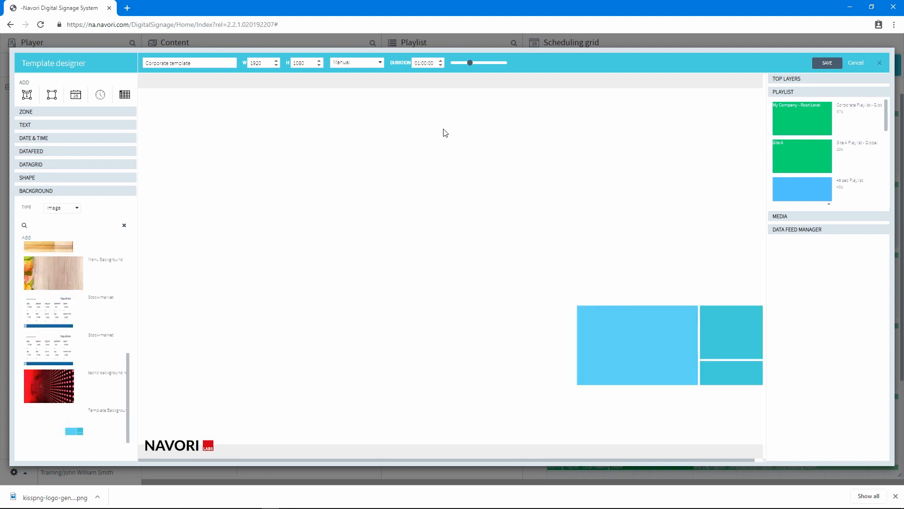
- Add a new text zone and move it toward the template's upper-left area
left_click(465, 65)
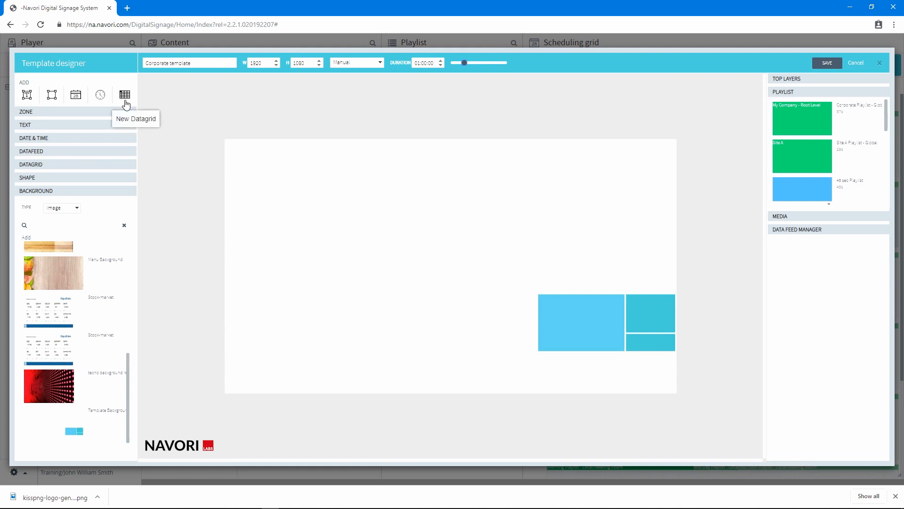
left_click(28, 98)
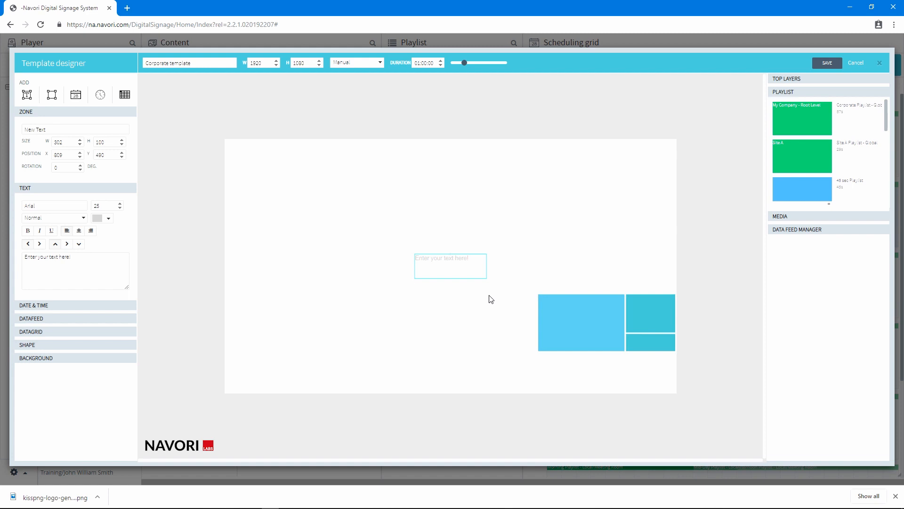
left_click_drag(456, 263, 398, 176)
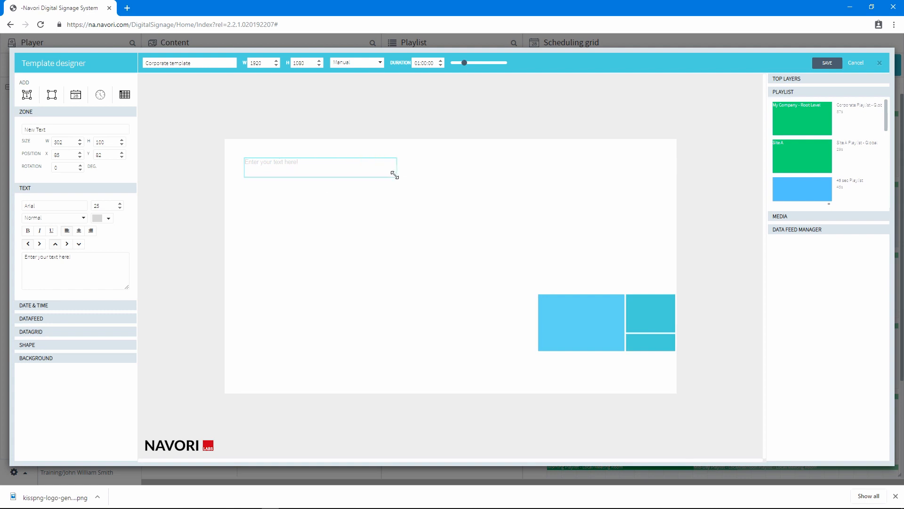
- Set the text zone size to 1920 wide and 100 high
left_click(66, 141)
left_click(107, 141)
left_click(66, 154)
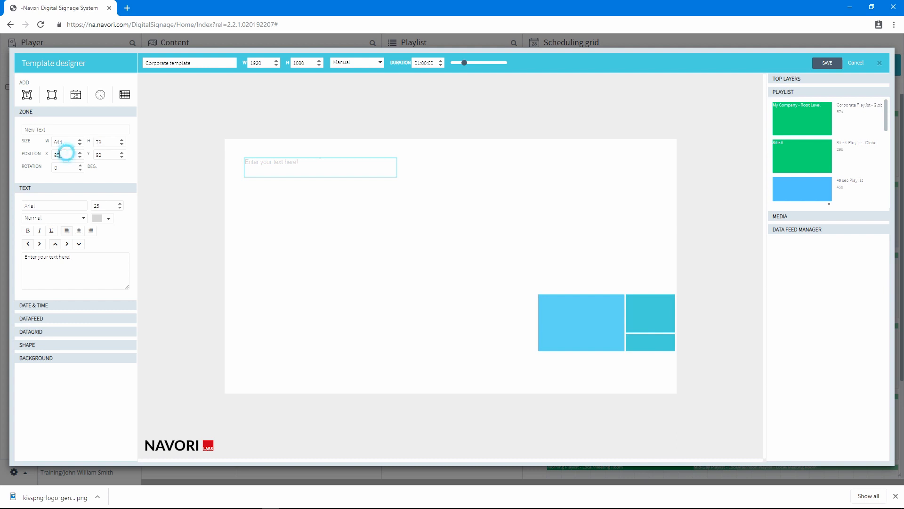
left_click(108, 155)
left_click(67, 143)
type("1920")
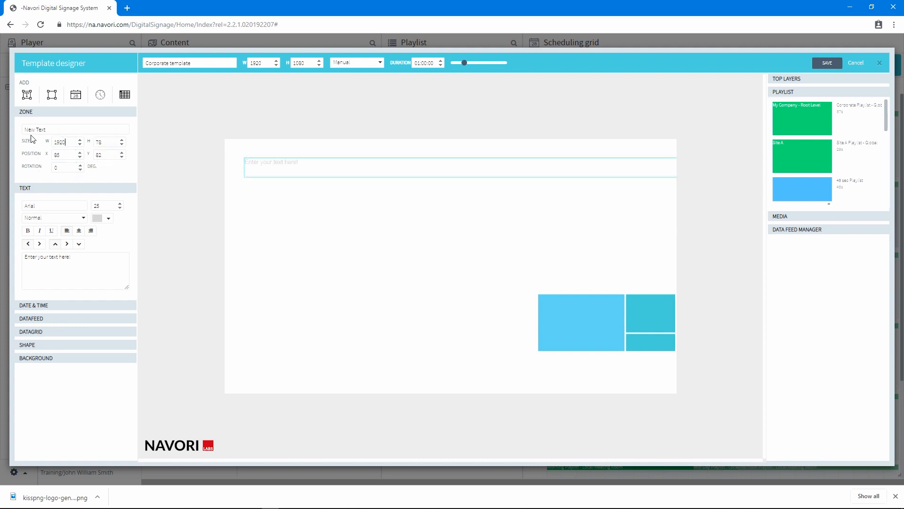
left_click(101, 142)
type("100")
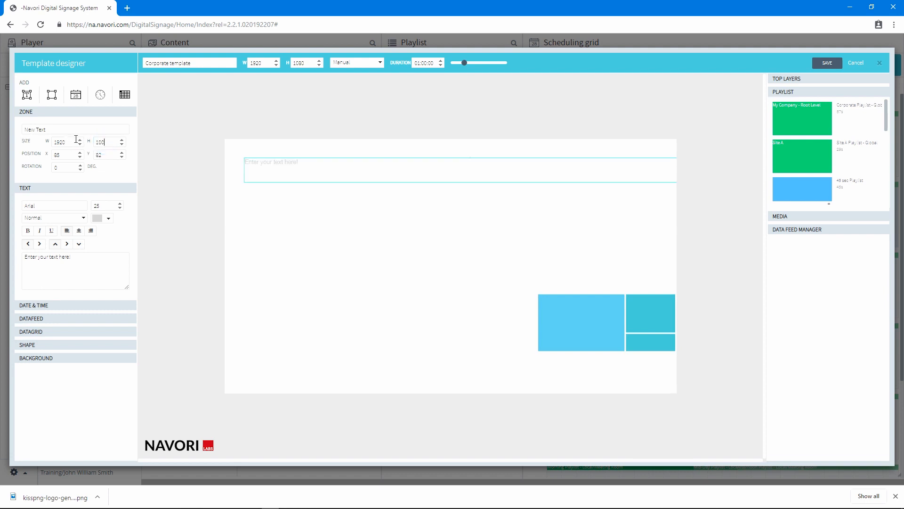
- Format the text as bold, black, at font size 50
left_click(28, 231)
left_click(101, 219)
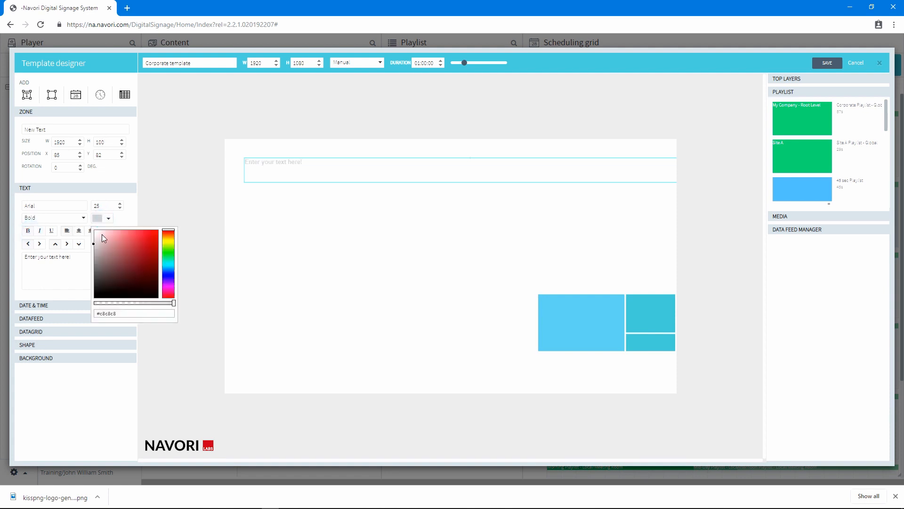
left_click_drag(94, 248, 89, 307)
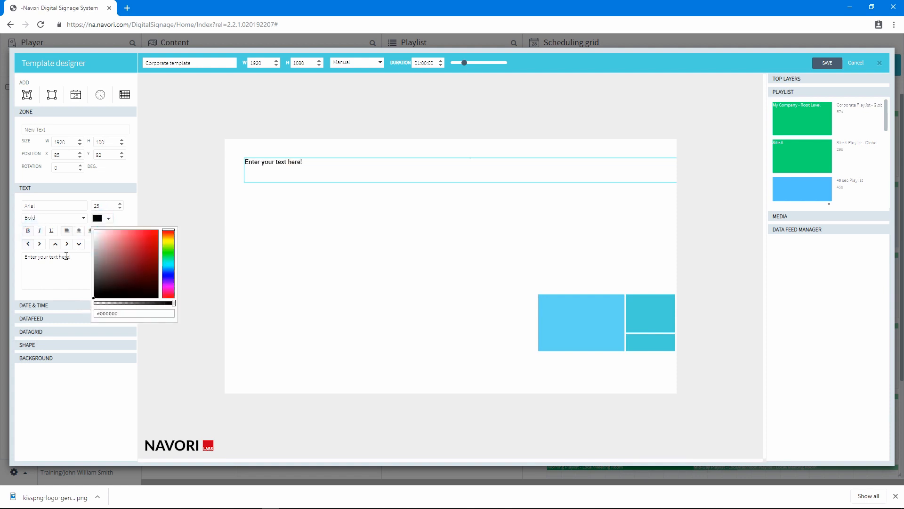
double_click(96, 206)
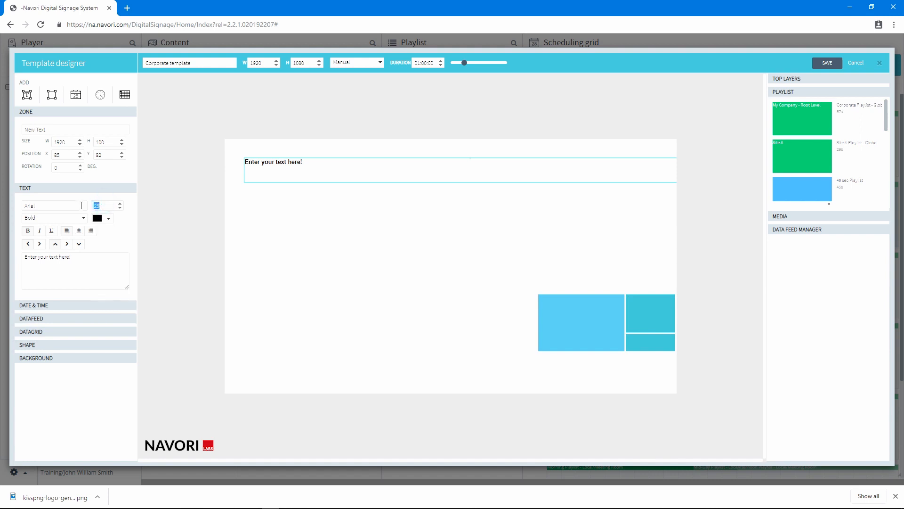
type("50")
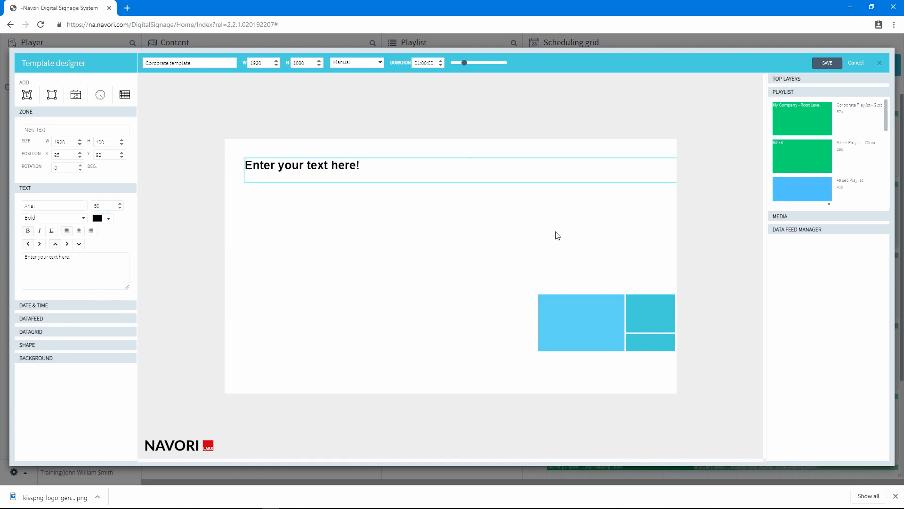
- Move the text zone to the template's left edge near the top
left_click_drag(589, 174, 568, 161)
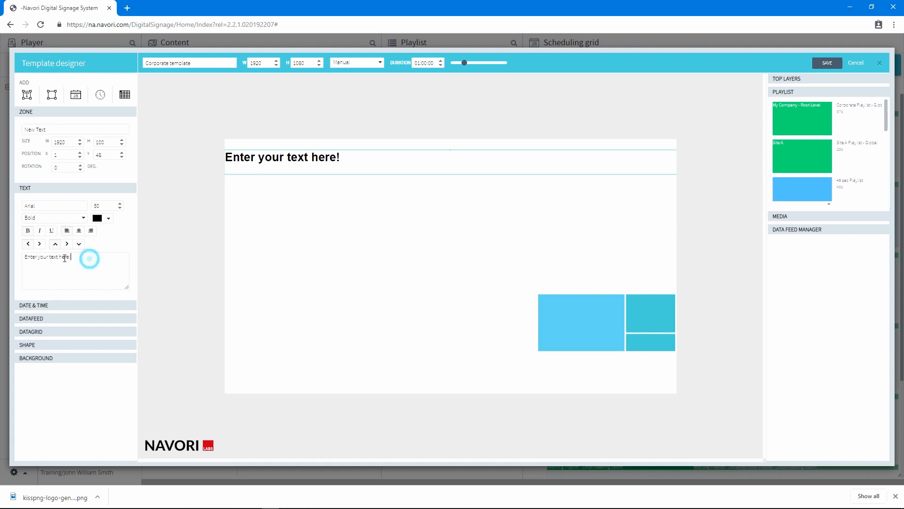
- Replace the text zone's content with "Welcome to our offices"
left_click_drag(89, 257, 1, 251)
type("W")
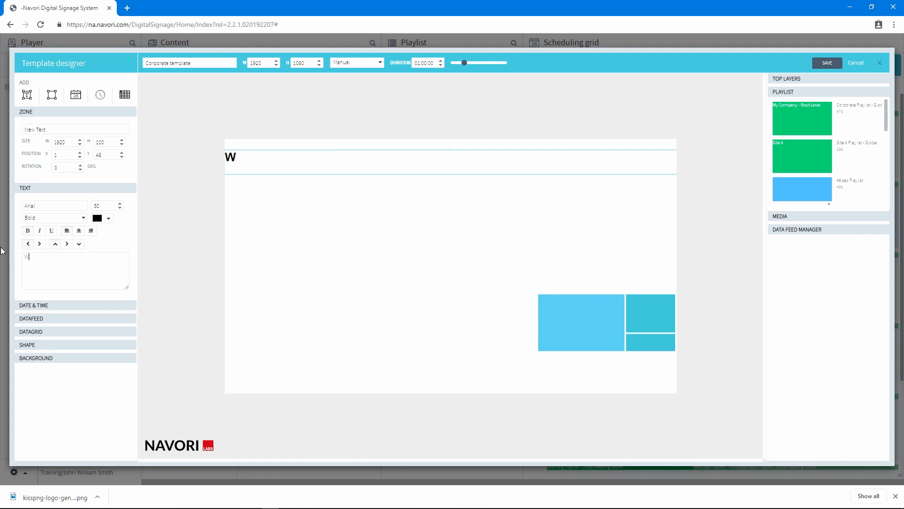
type("elcome to our office")
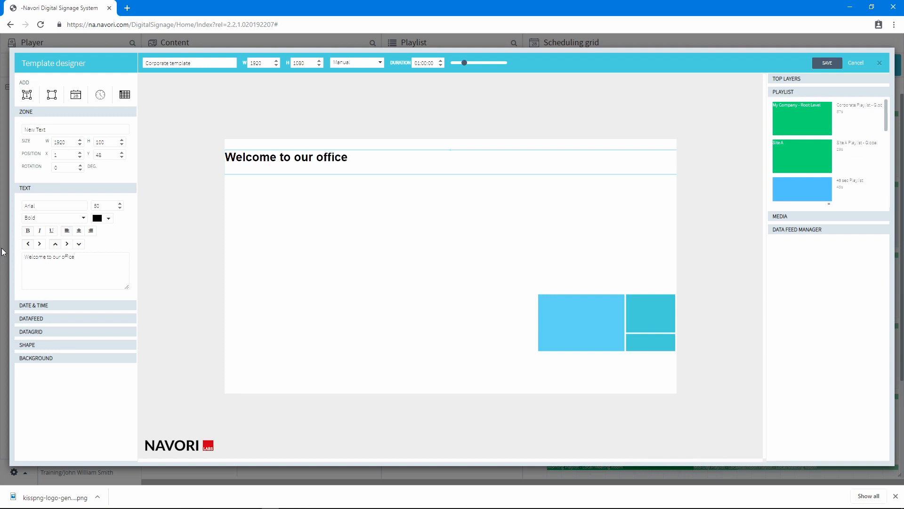
left_click(358, 163)
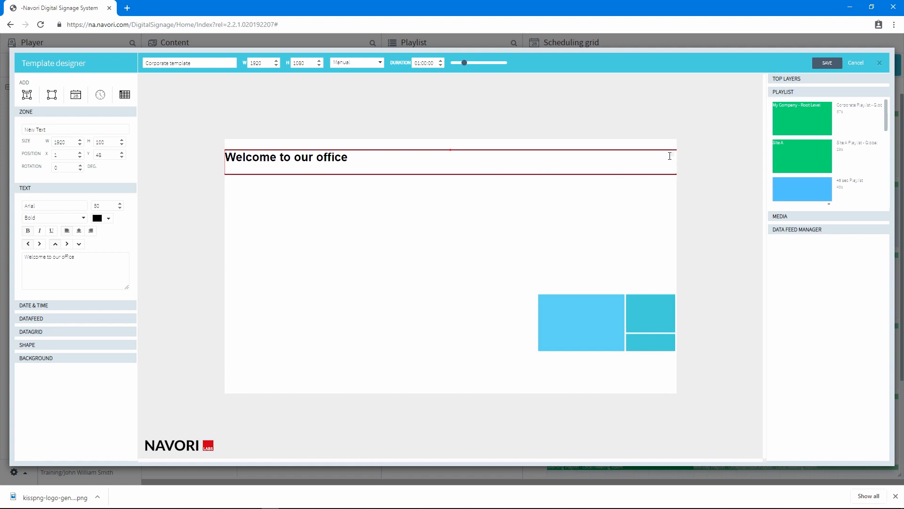
left_click(360, 156)
type("s")
- Center the header text within its zone and nudge the zone slightly upward
left_click(79, 231)
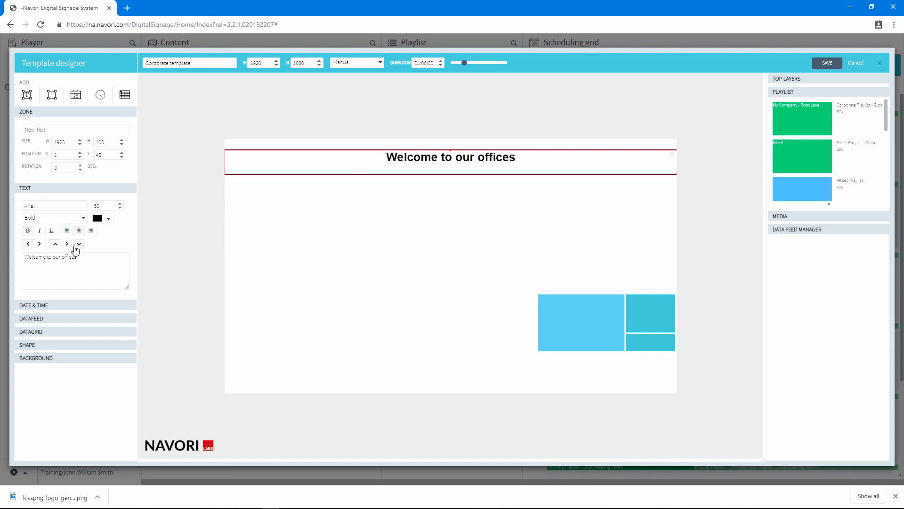
left_click(67, 244)
left_click(673, 157)
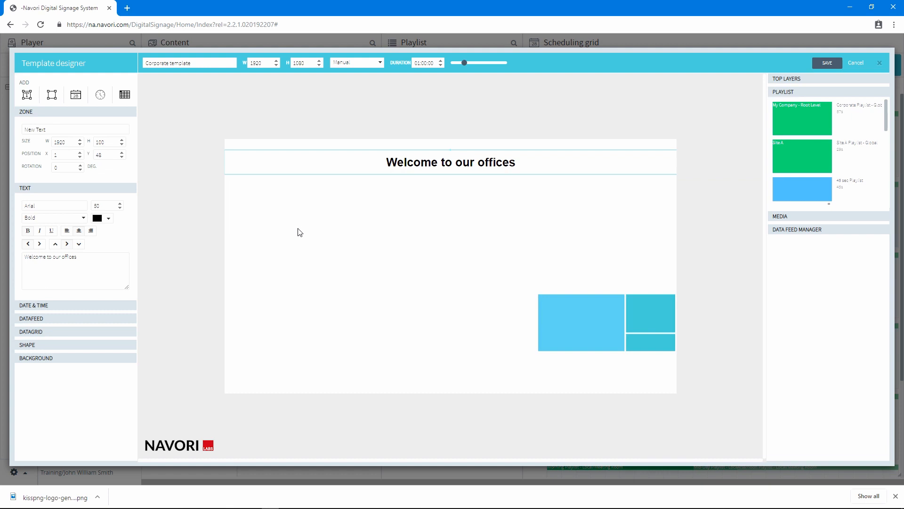
left_click_drag(455, 162, 455, 154)
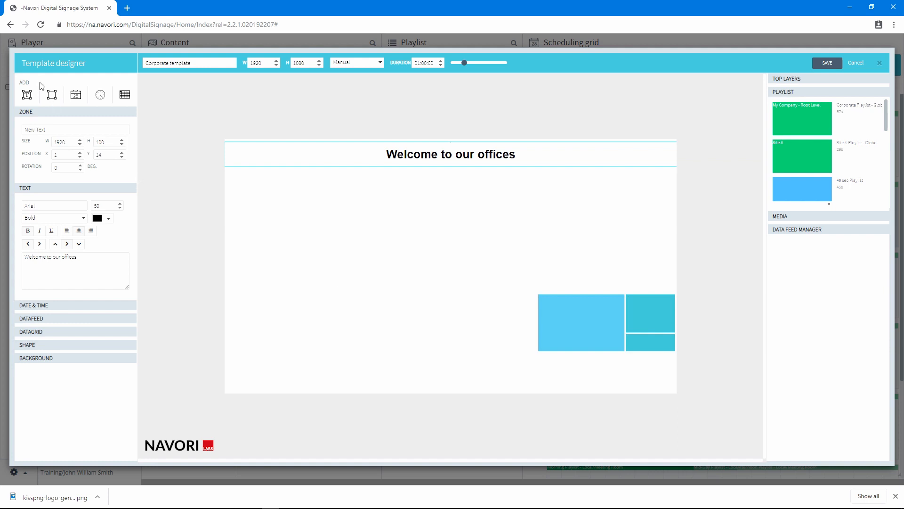
- Add a new shape zone and move it toward the template's upper-left area
left_click(51, 94)
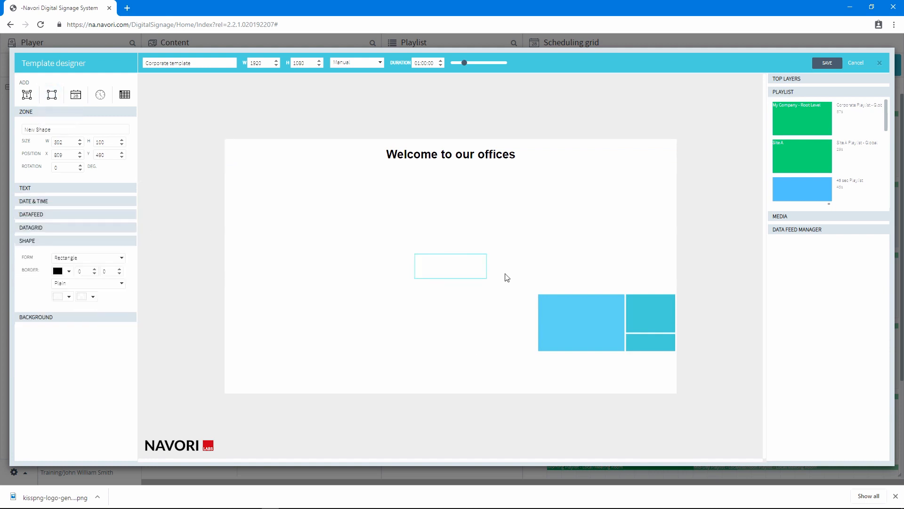
left_click_drag(471, 268, 359, 211)
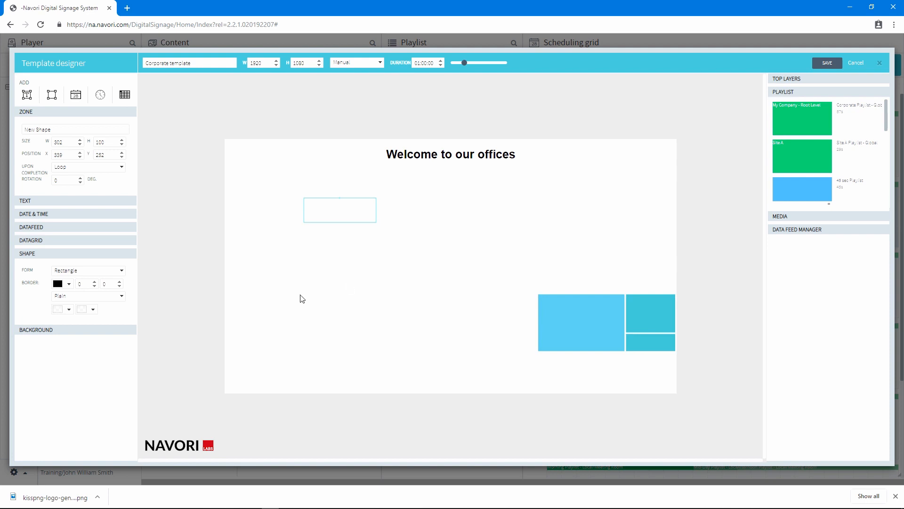
- Preview the shape's fill colour and Ellipse form, then switch the form back to Rectangle
left_click(68, 310)
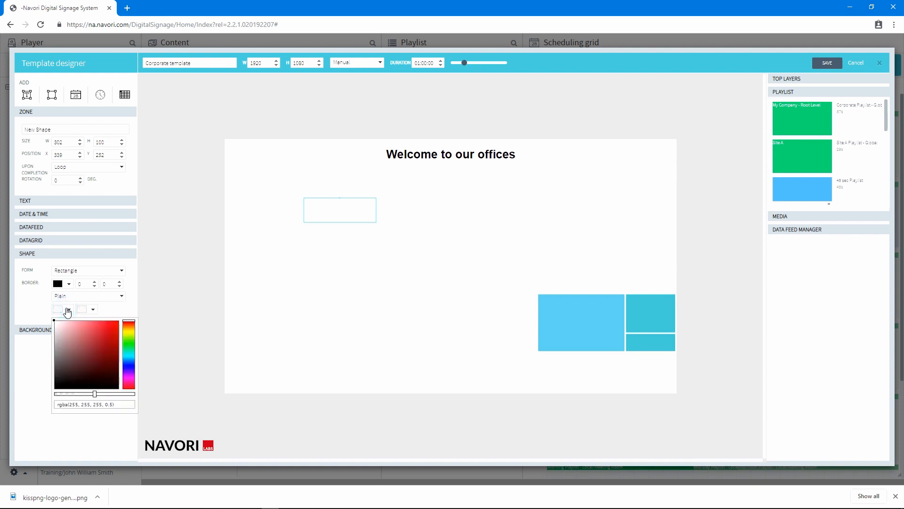
left_click(99, 424)
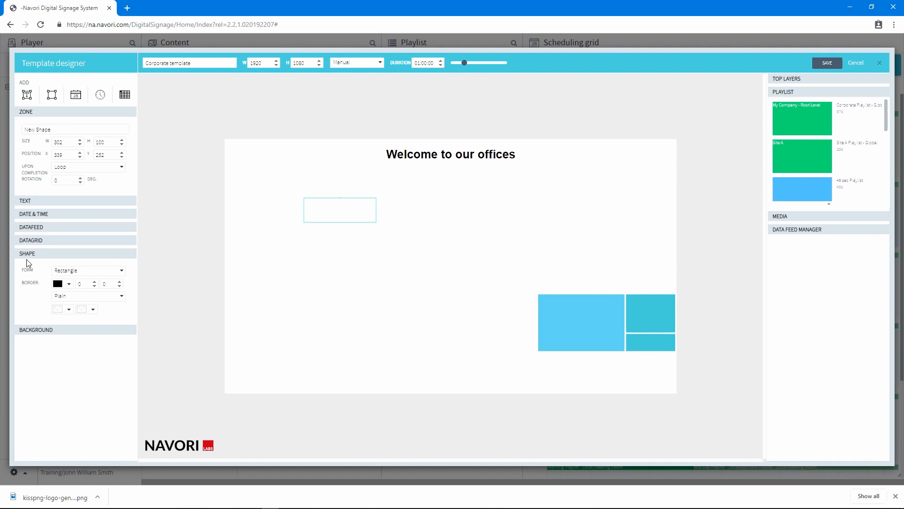
left_click(81, 269)
left_click(75, 293)
left_click(80, 273)
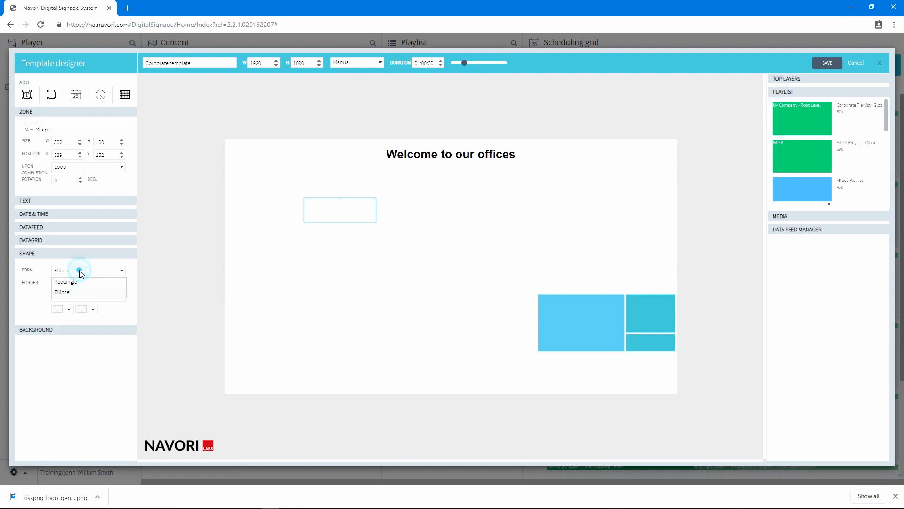
left_click(78, 283)
left_click(68, 285)
left_click(68, 286)
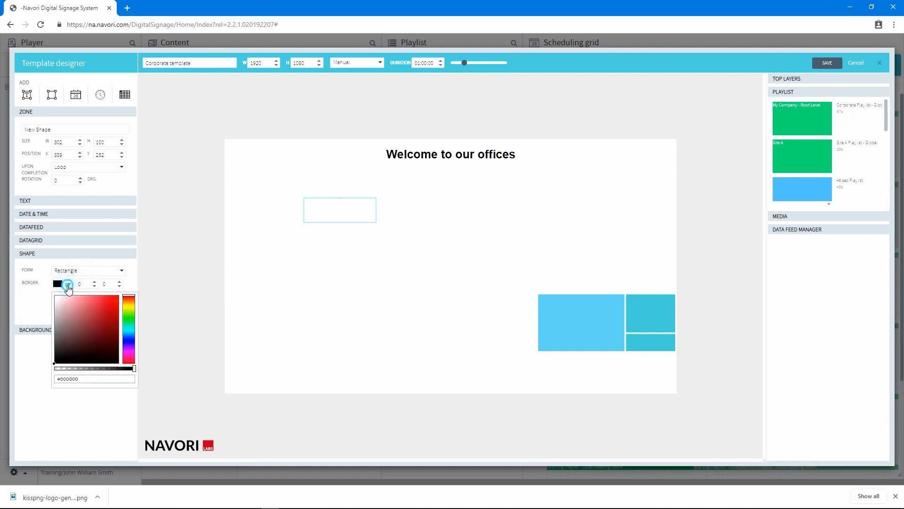
- Try a 5-pixel border on the shape, then reset both border values to 0
left_click_drag(85, 284, 72, 290)
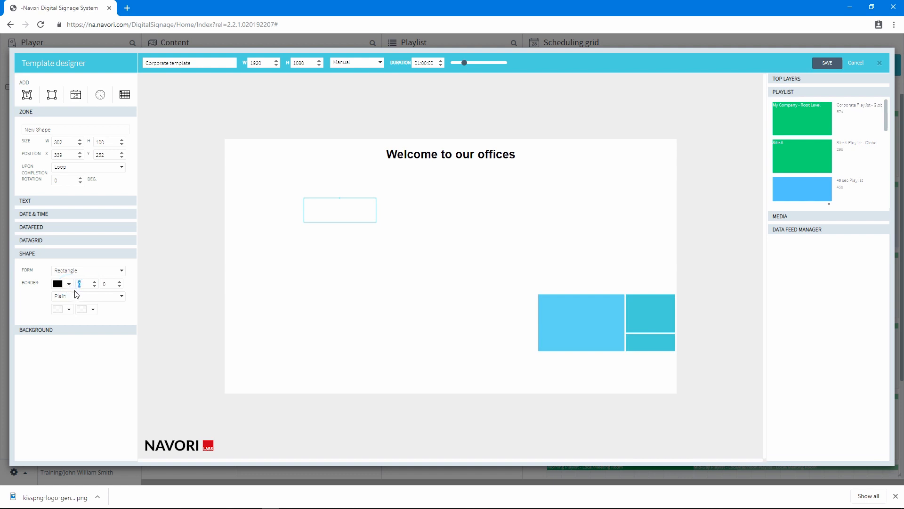
type("5")
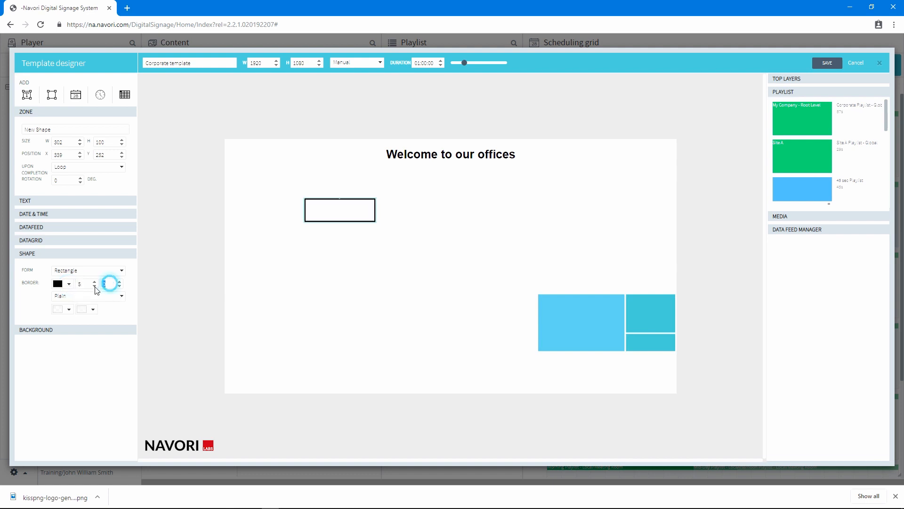
left_click_drag(111, 283, 102, 284)
double_click(79, 286)
type("0")
double_click(106, 284)
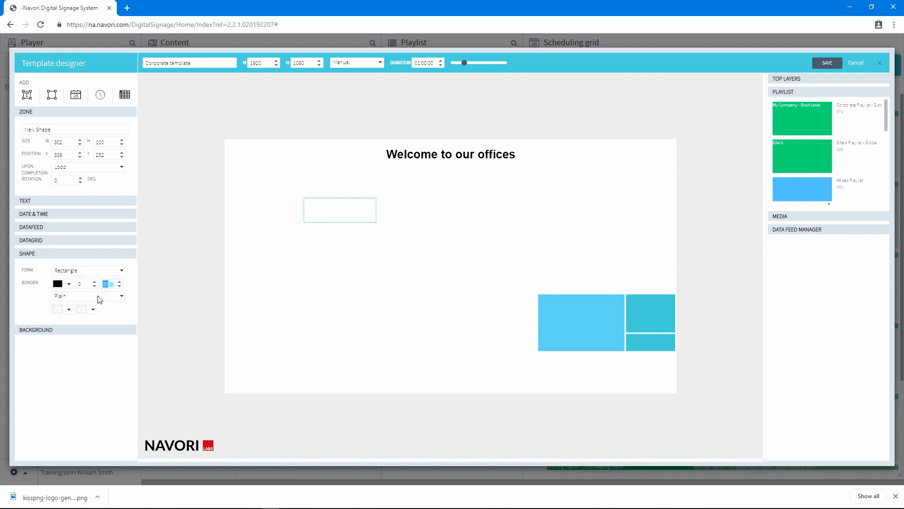
type("0")
- Set the shape's fill style to Gradient with a light blue first colour
left_click(69, 310)
left_click(67, 303)
left_click(69, 295)
left_click(72, 317)
left_click(68, 311)
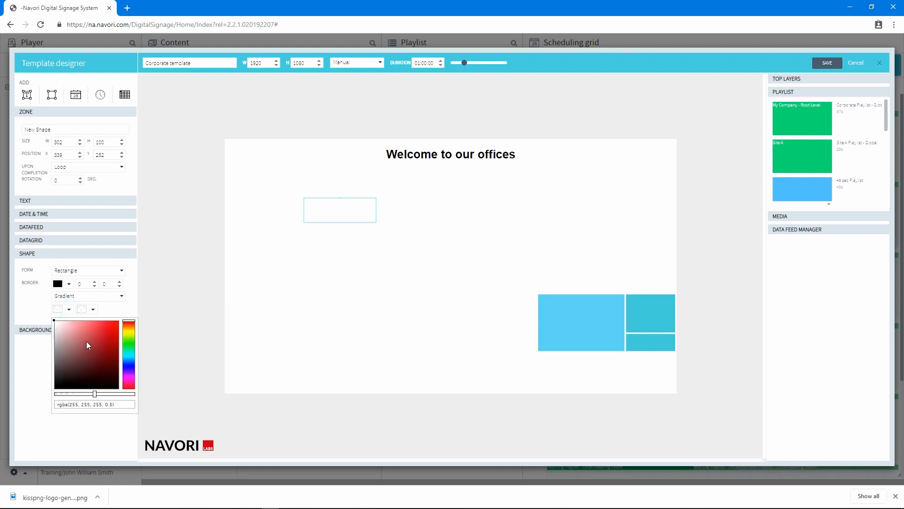
left_click(86, 341)
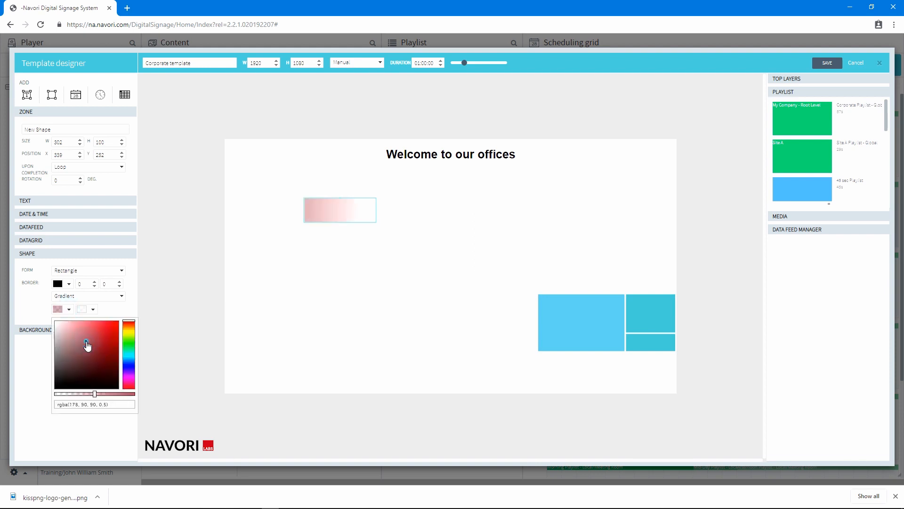
left_click(127, 361)
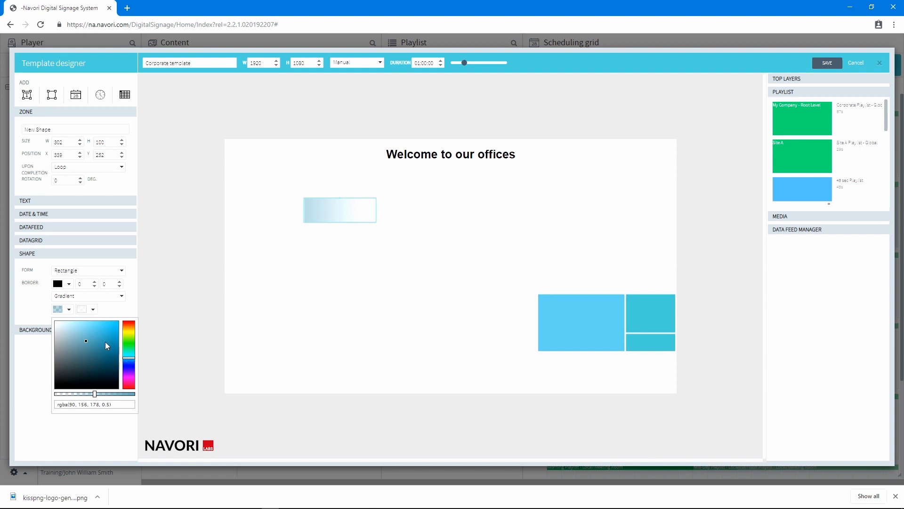
- Make the gradient's second colour fully transparent
left_click(84, 310)
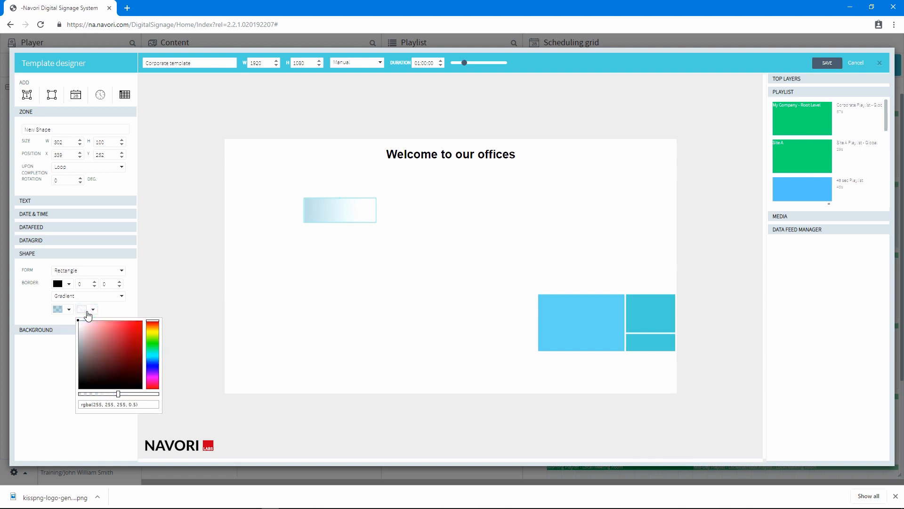
left_click_drag(115, 394, 95, 395)
left_click(121, 309)
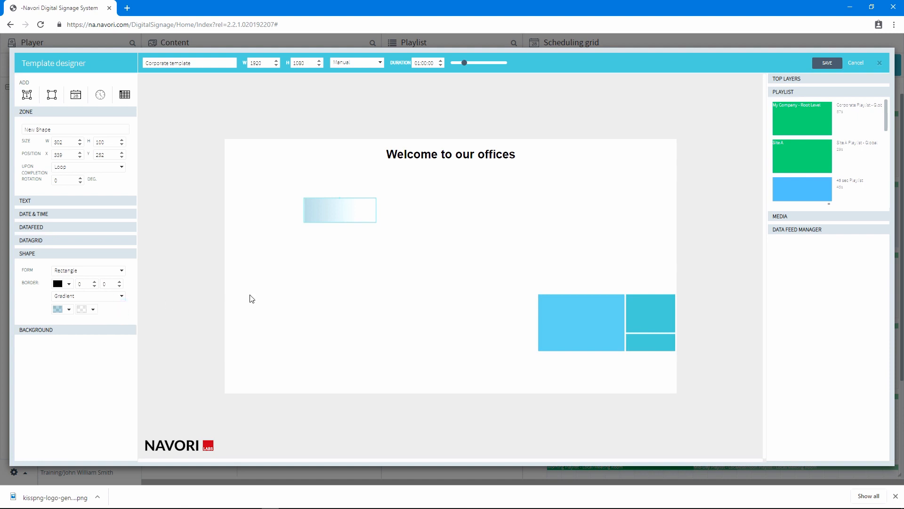
- Position the shape at X 0 and Y 0
left_click_drag(349, 212, 327, 209)
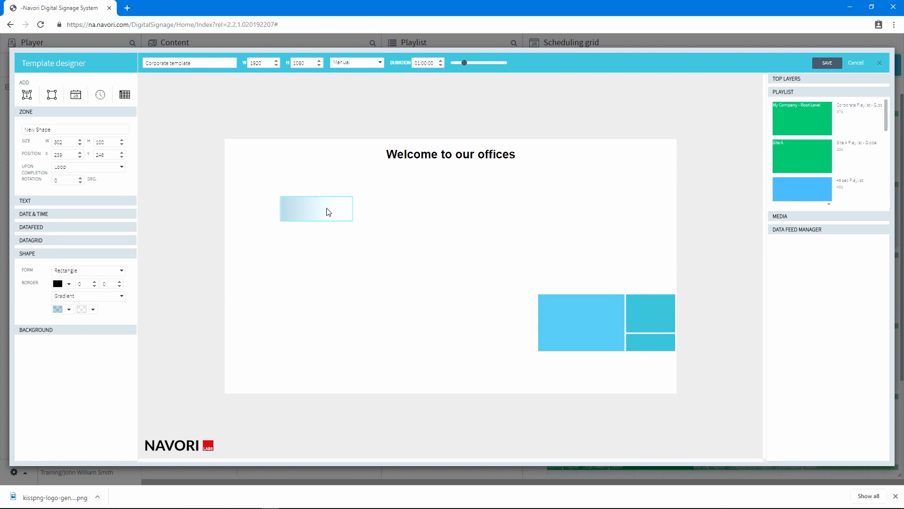
left_click_drag(69, 155, 39, 154)
type("0")
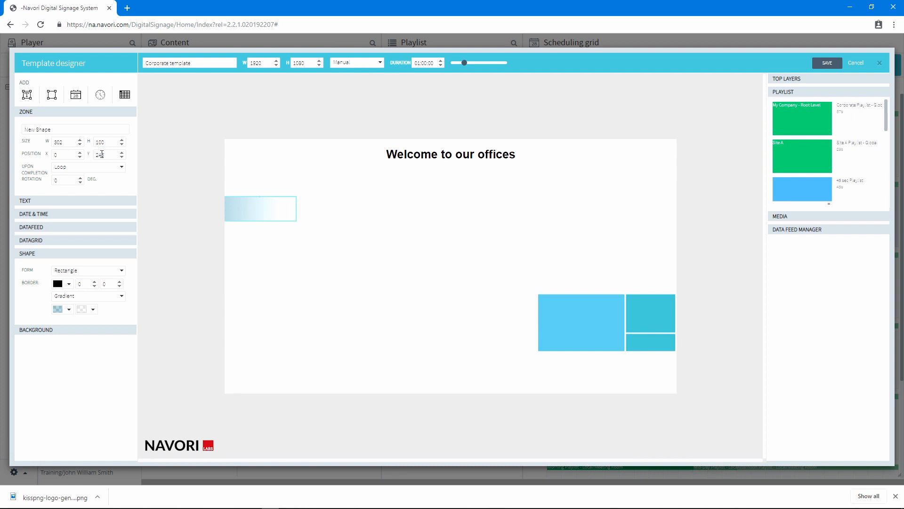
key("Tab")
type("0")
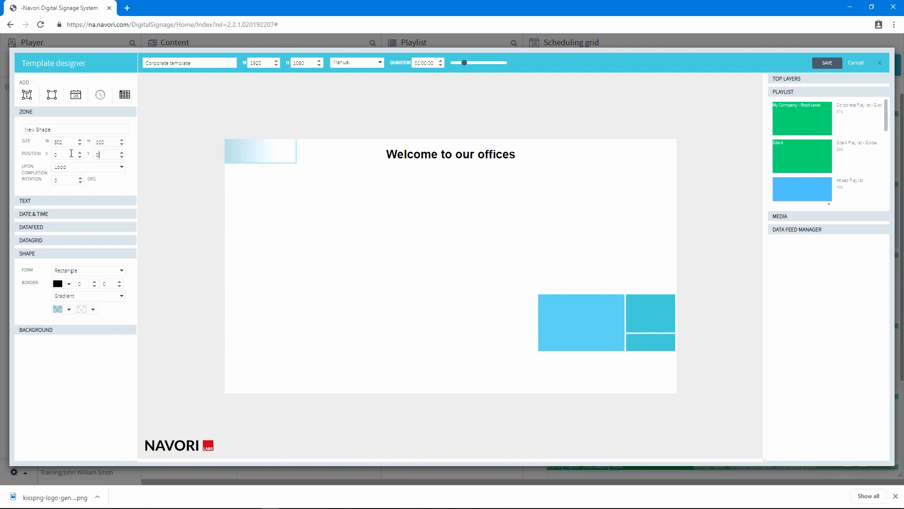
- Resize the shape to 1920 wide and 170 high
left_click_drag(70, 142, 44, 147)
type("1920")
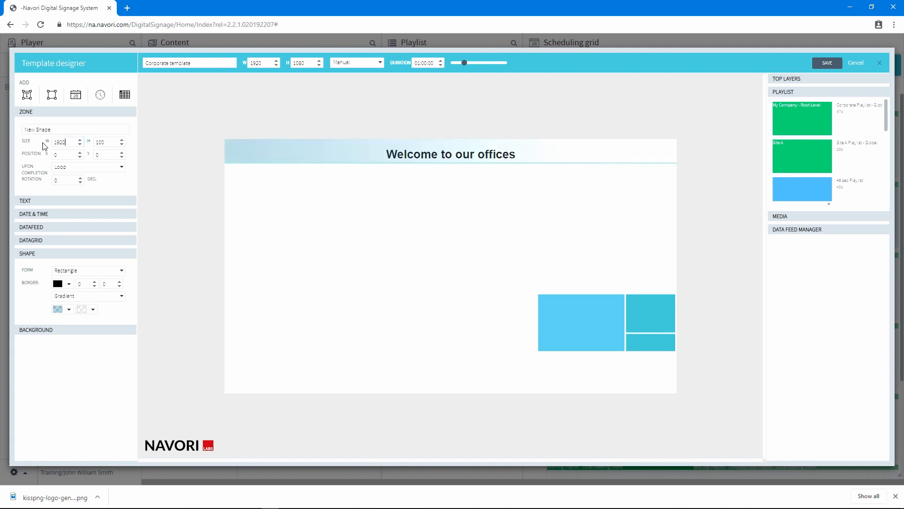
key("Tab")
type("170")
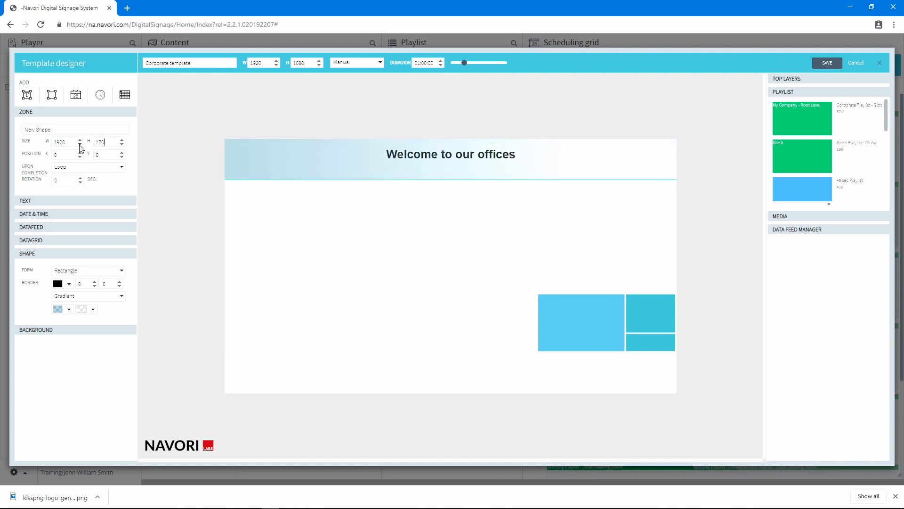
- Send the gradient shape to the back behind the header text
right_click(303, 165)
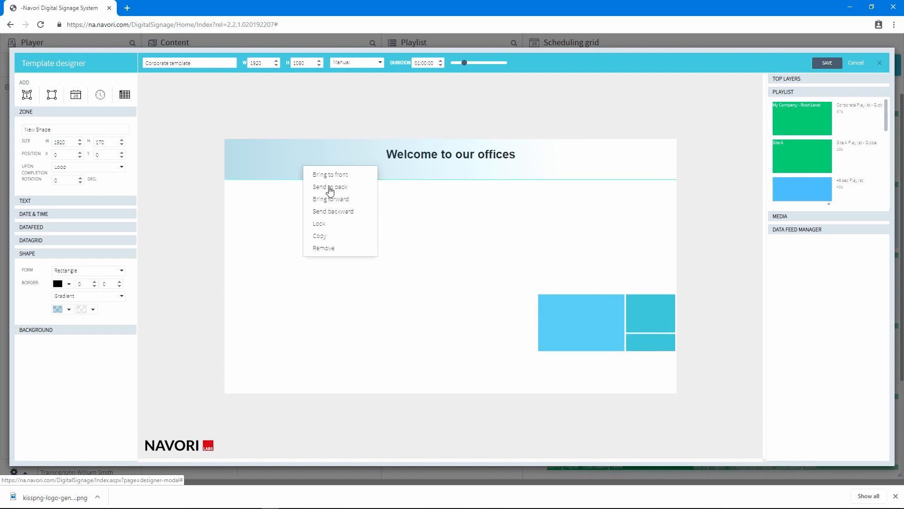
left_click(330, 189)
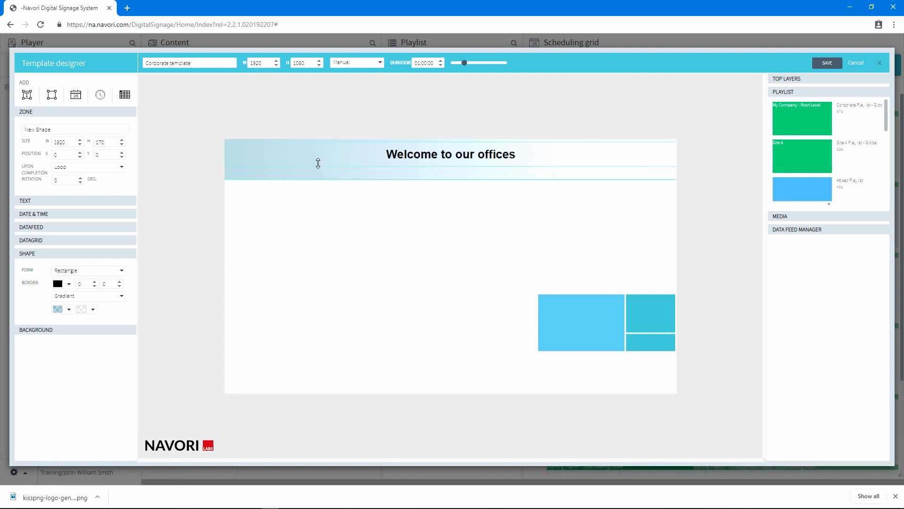
- Lock both the header text zone and the gradient shape
left_click(317, 164)
right_click(320, 165)
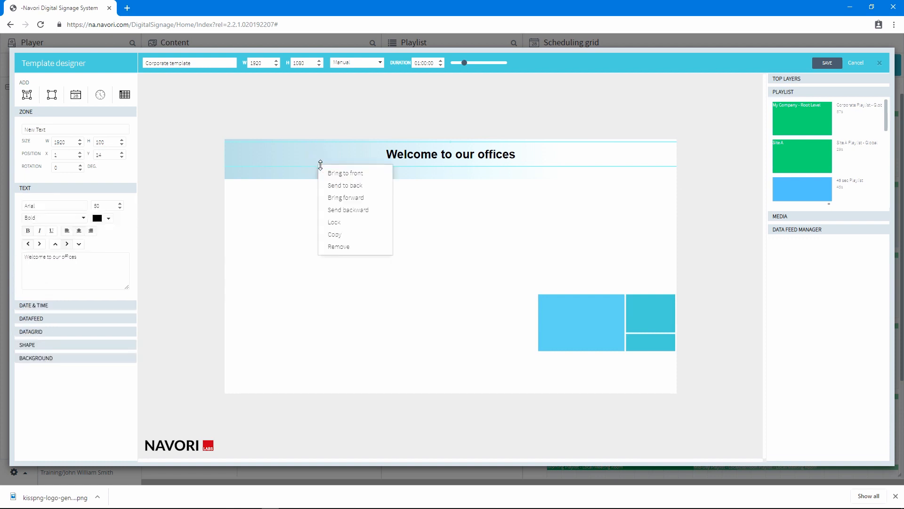
left_click(351, 223)
right_click(359, 177)
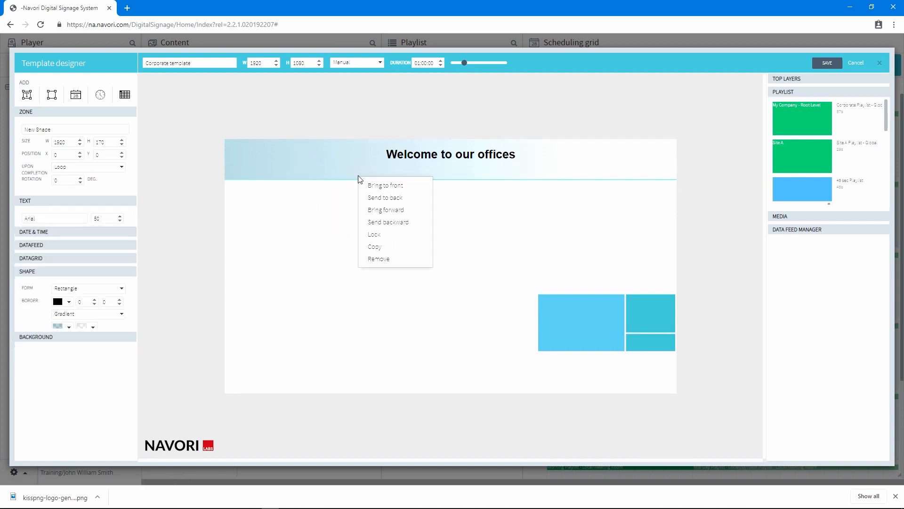
left_click(385, 237)
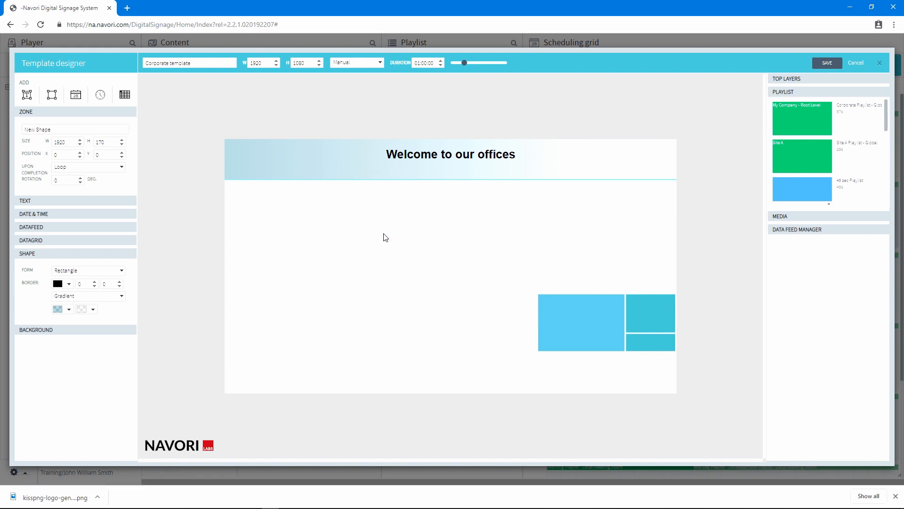
- Set the header text zone's Y position to 25
left_click(477, 160)
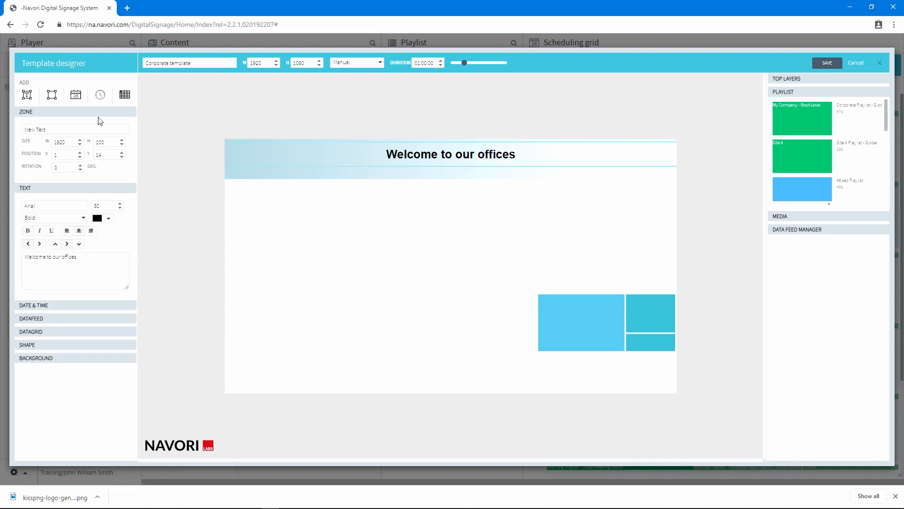
left_click(108, 155)
left_click_drag(93, 156, 92, 156)
type("25")
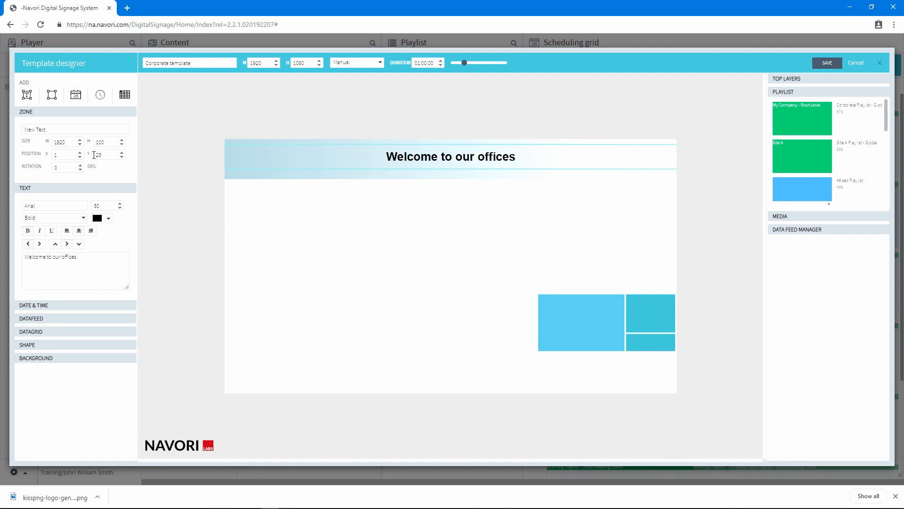
- Copy the header text zone and paste a duplicate onto the template
right_click(469, 156)
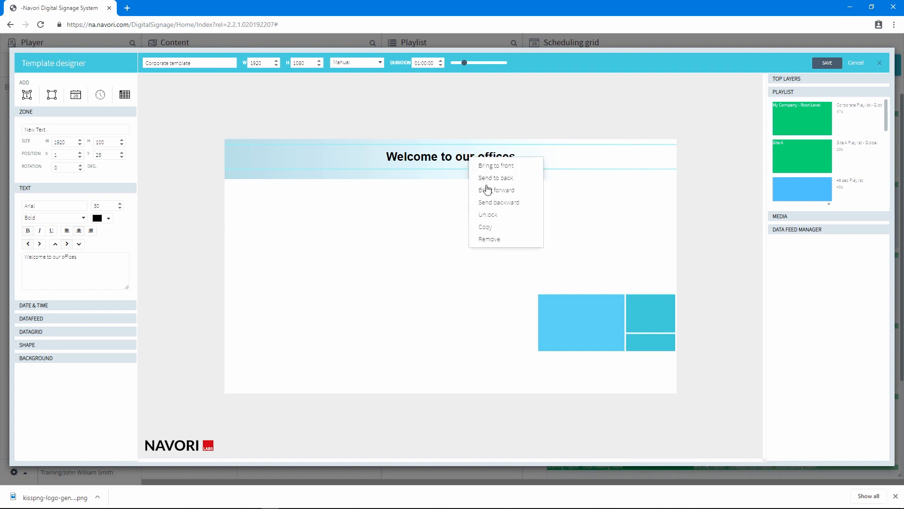
left_click(501, 226)
right_click(377, 351)
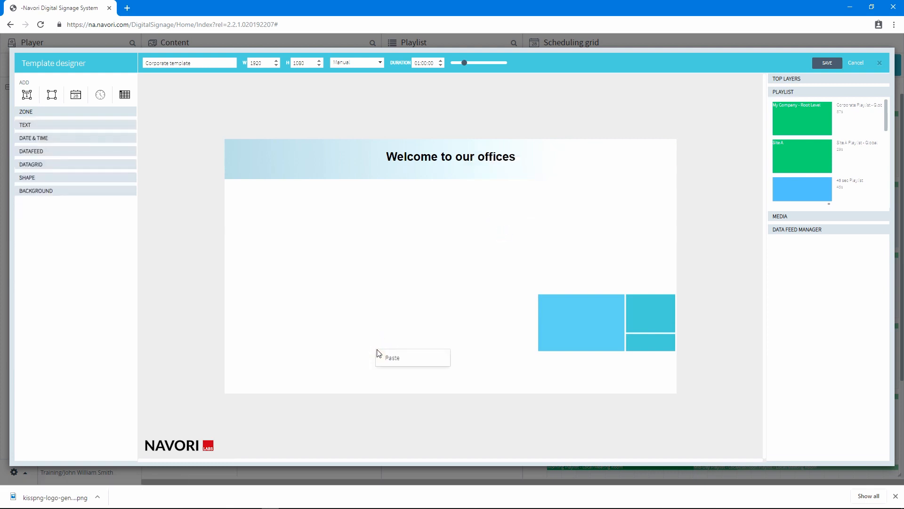
left_click(393, 359)
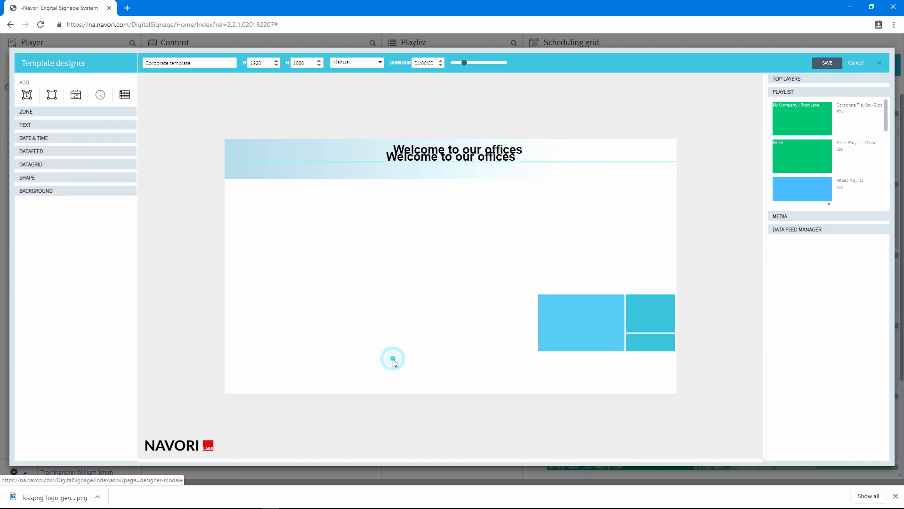
- Remove the duplicated header text zone from the template
right_click(507, 151)
left_click(540, 232)
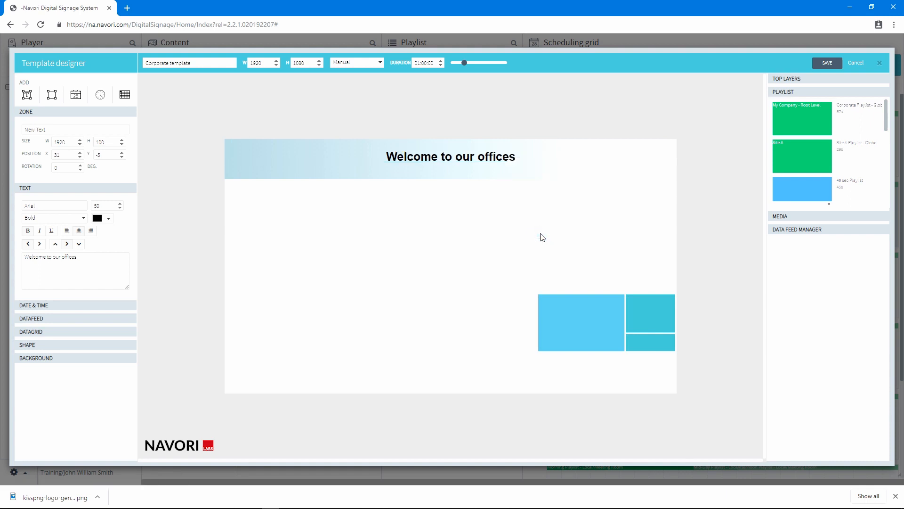
- Add a date zone and shrink it to about 312 pixels wide near the canvas centre
left_click(76, 95)
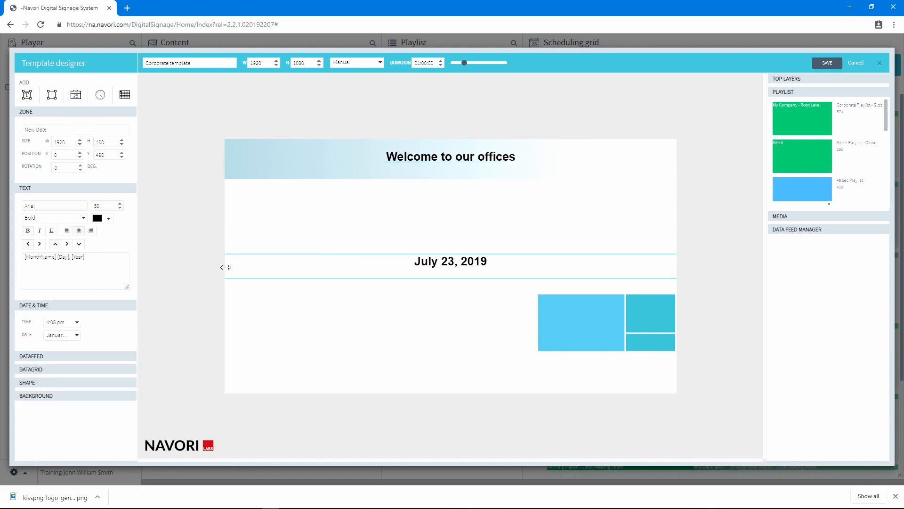
left_click_drag(245, 268, 467, 269)
left_click(659, 259)
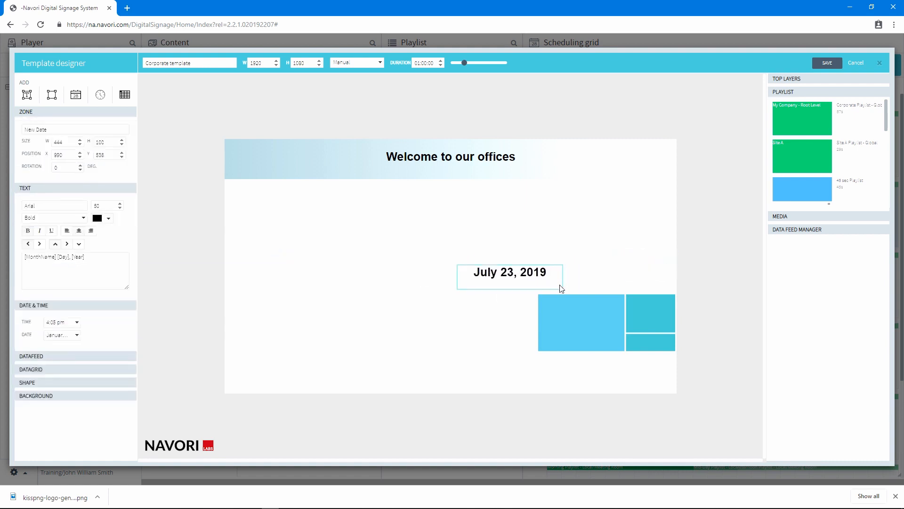
left_click_drag(561, 278, 531, 270)
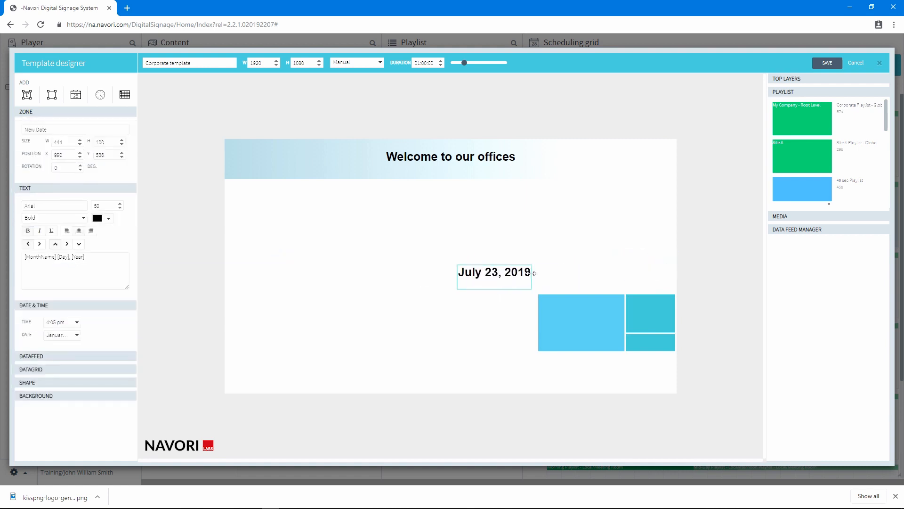
- Set the date text colour to white and move the date zone into the upper right cyan box
left_click(104, 221)
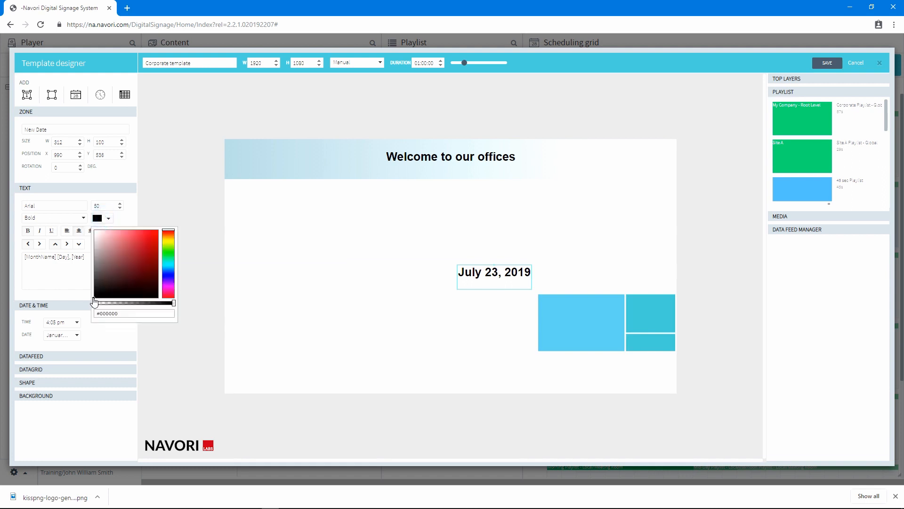
left_click_drag(94, 303, 70, 230)
left_click_drag(497, 278, 629, 319)
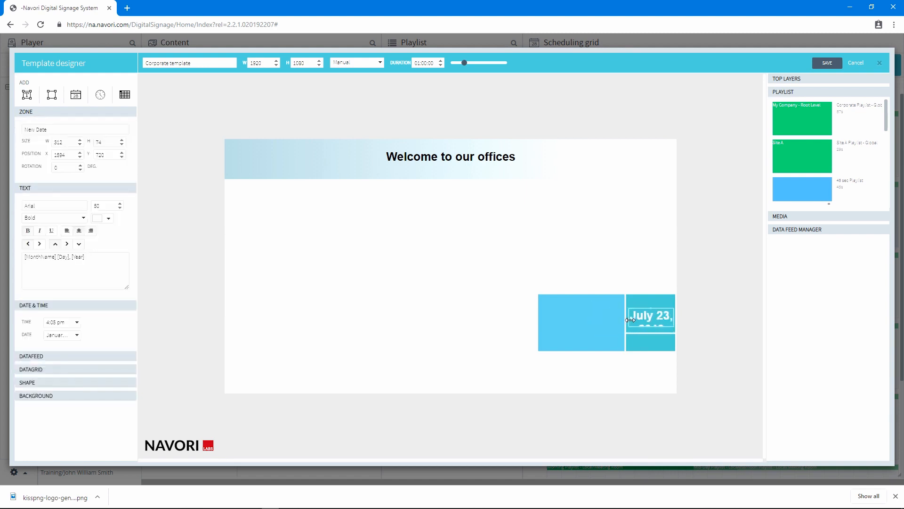
- Set the date zone's font size to 30
double_click(115, 210)
type("20")
double_click(99, 206)
type("30")
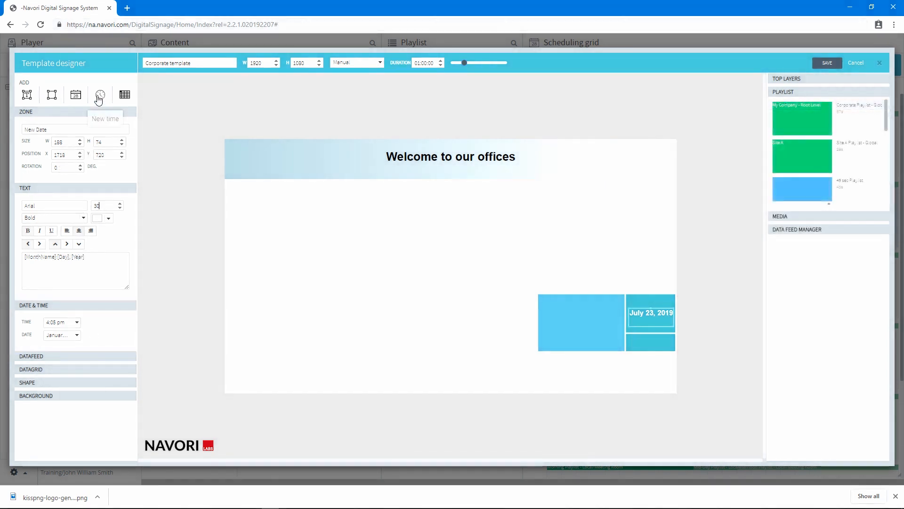
- Add a time zone and place it in the lower right cyan box below the date
left_click(99, 96)
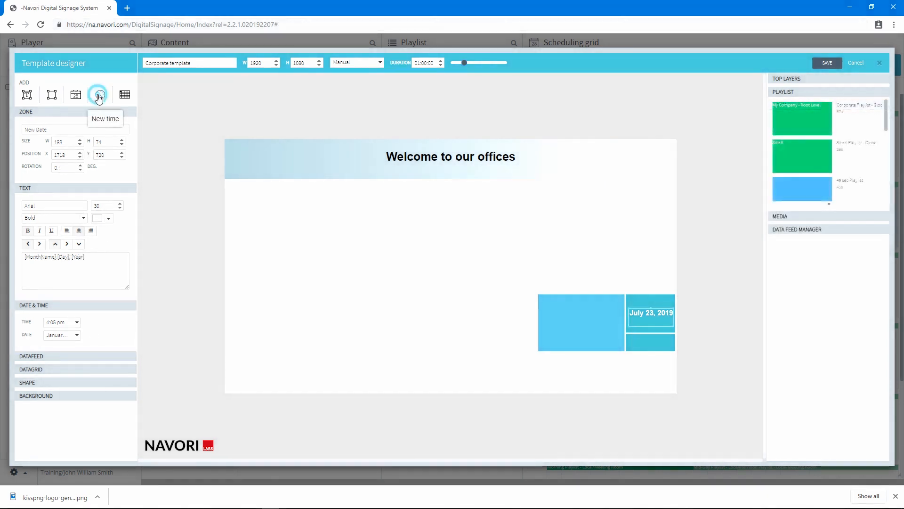
left_click(445, 265)
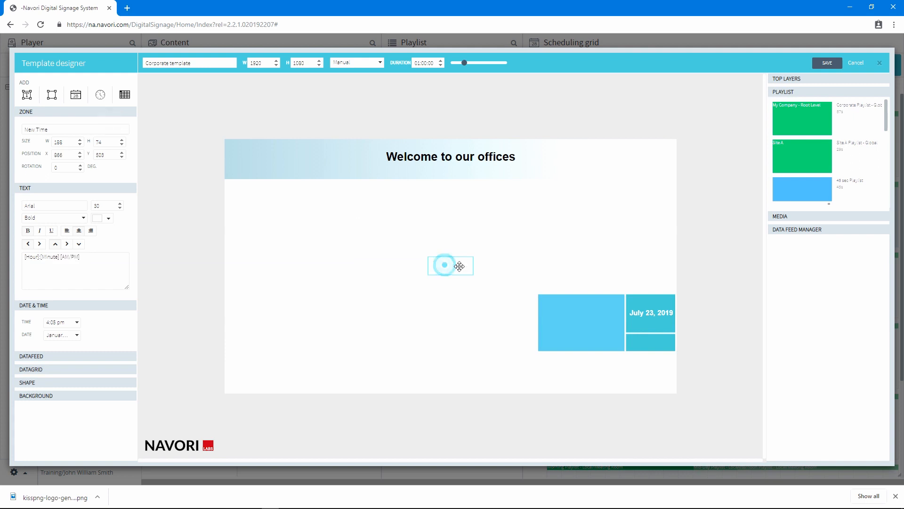
left_click_drag(459, 266, 644, 343)
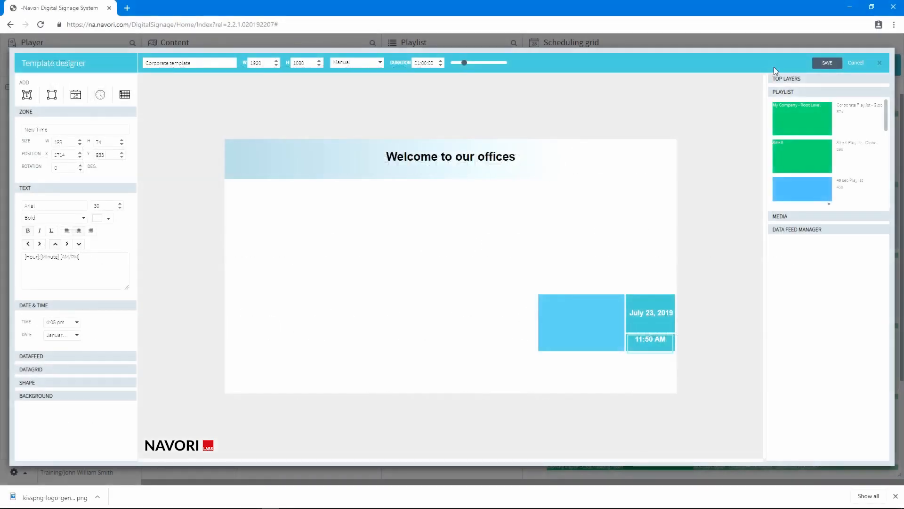
- Upload the Global Corp Logo image from the Template Assets folder into the top layers library
left_click(790, 80)
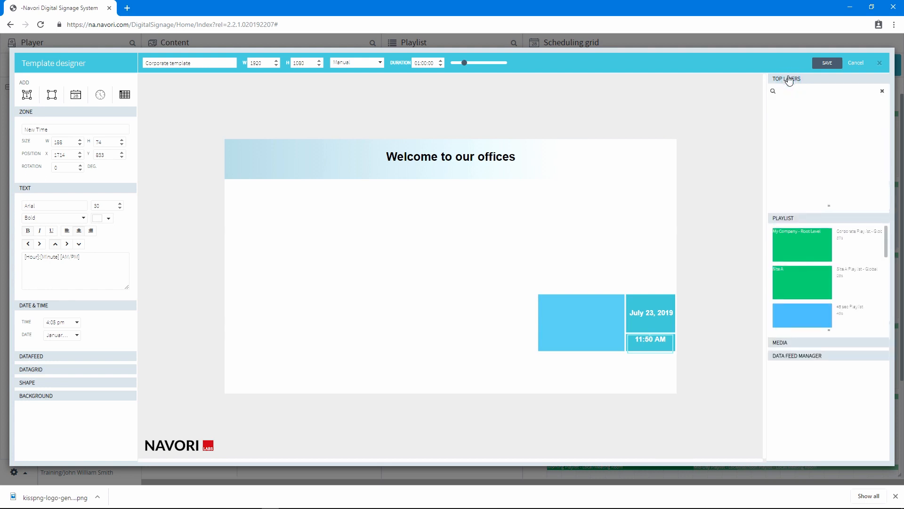
right_click(790, 118)
left_click(806, 128)
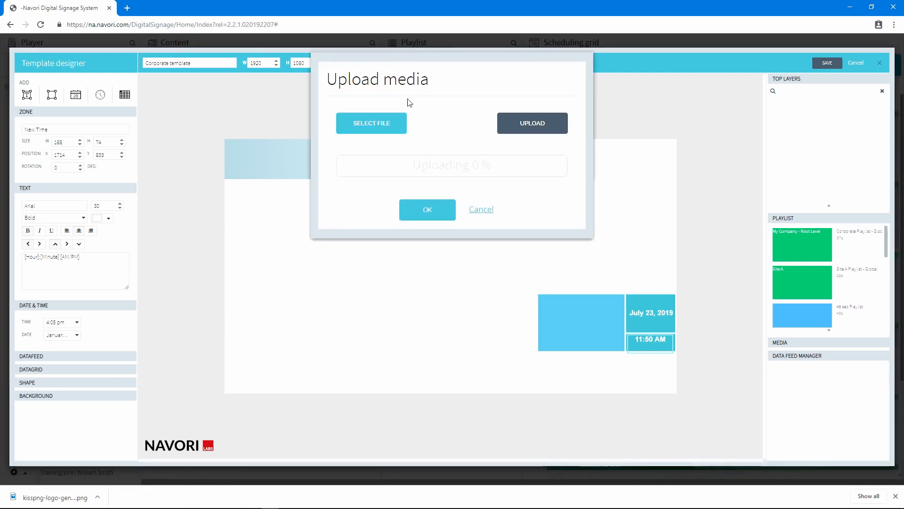
left_click(366, 123)
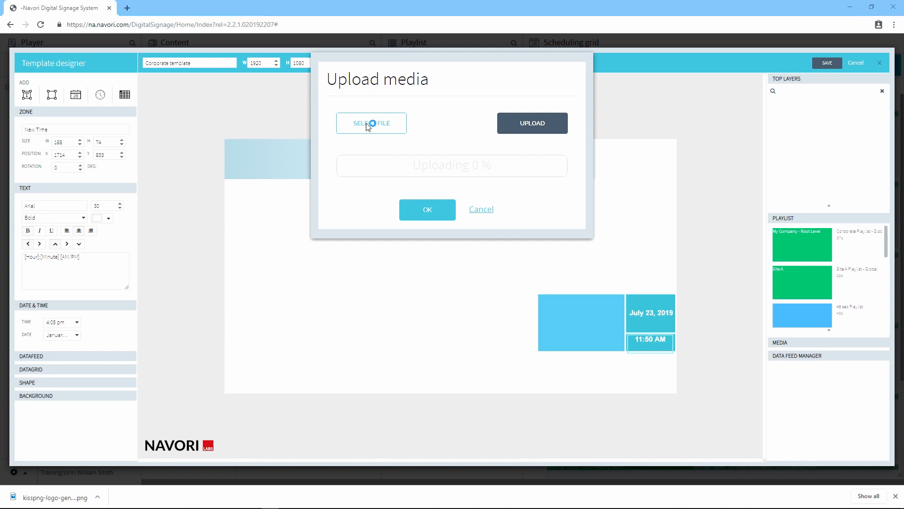
left_click(368, 126)
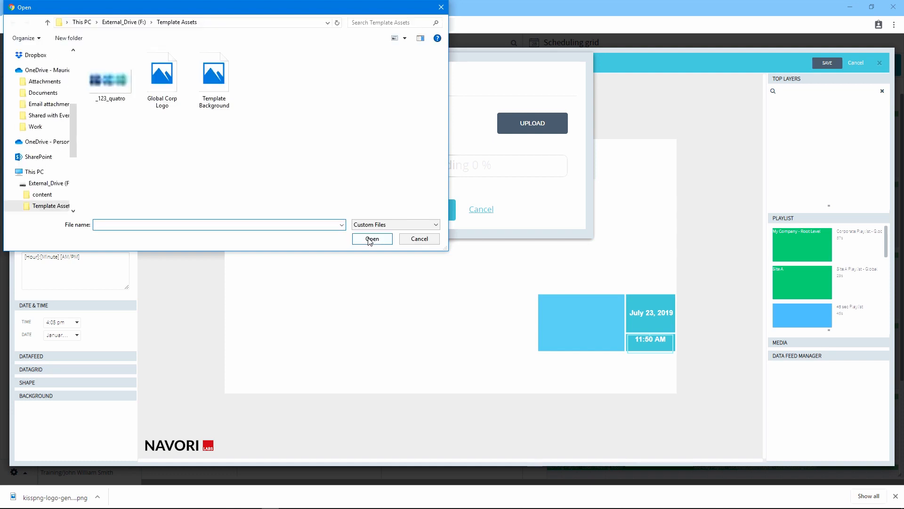
left_click(164, 87)
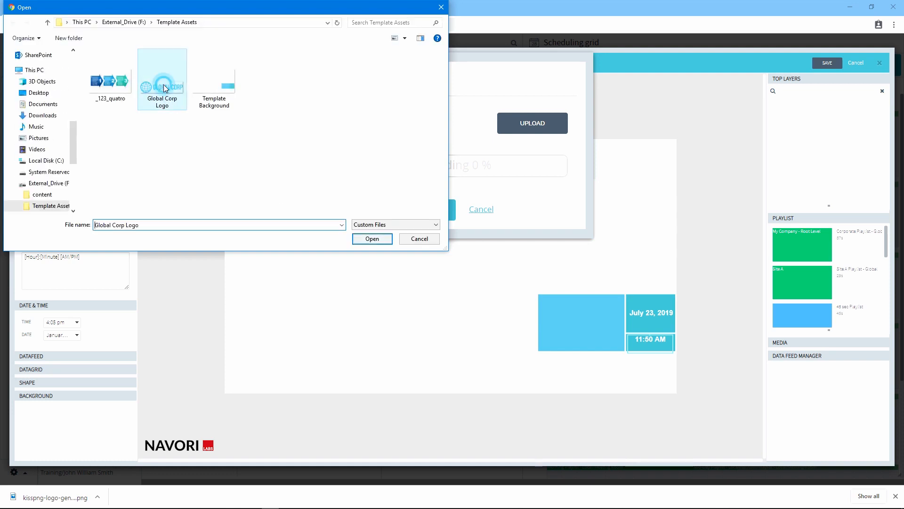
left_click(372, 238)
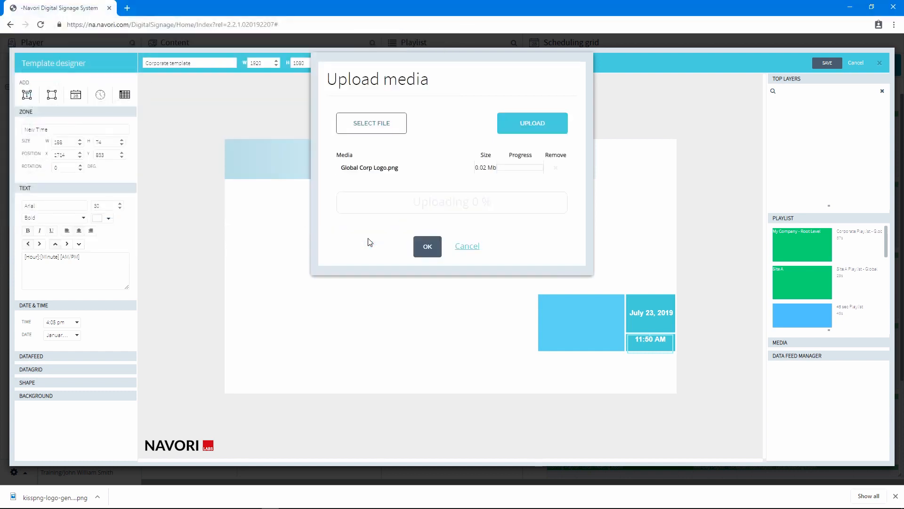
left_click(522, 124)
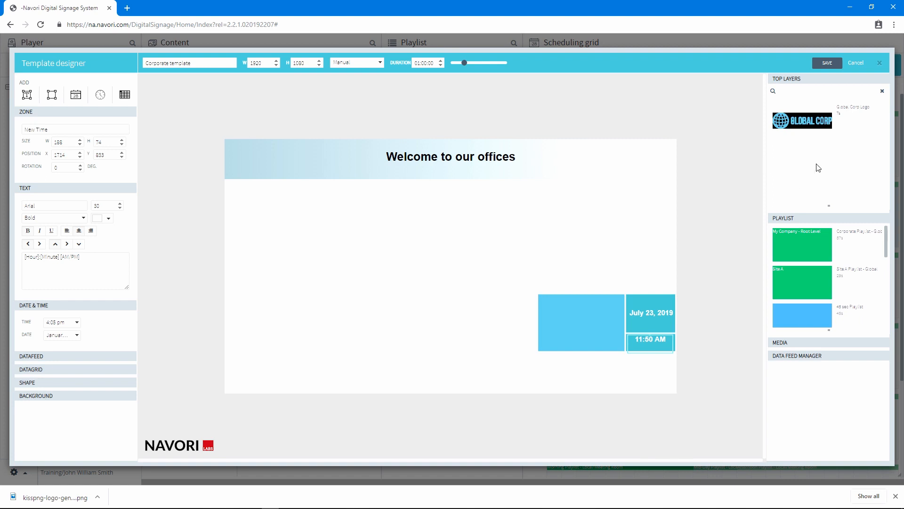
- Place the Global Corp Logo on the template above the date box, about 270 by 98
left_click_drag(798, 124, 353, 225)
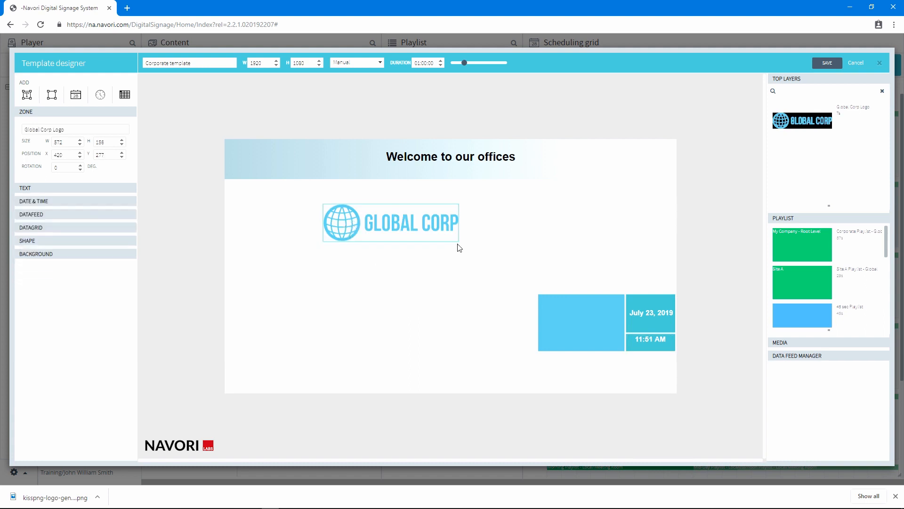
left_click_drag(459, 242, 654, 282)
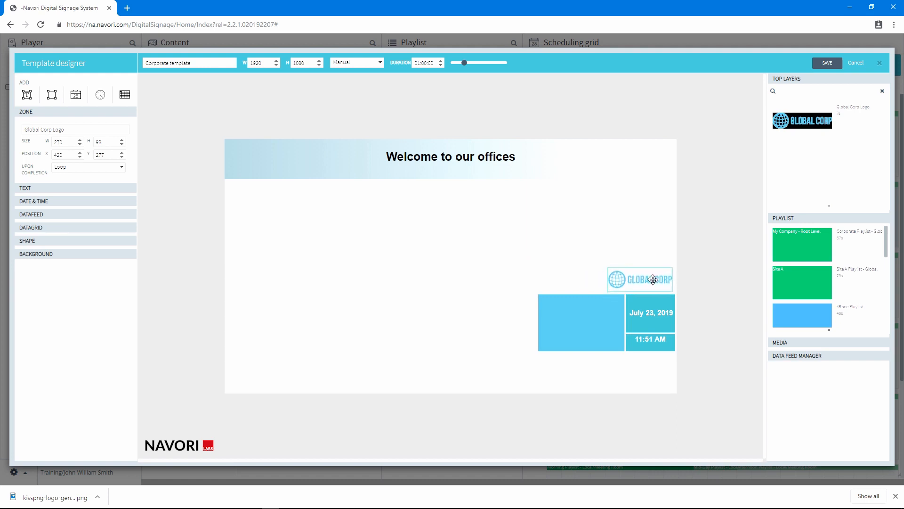
left_click(570, 378)
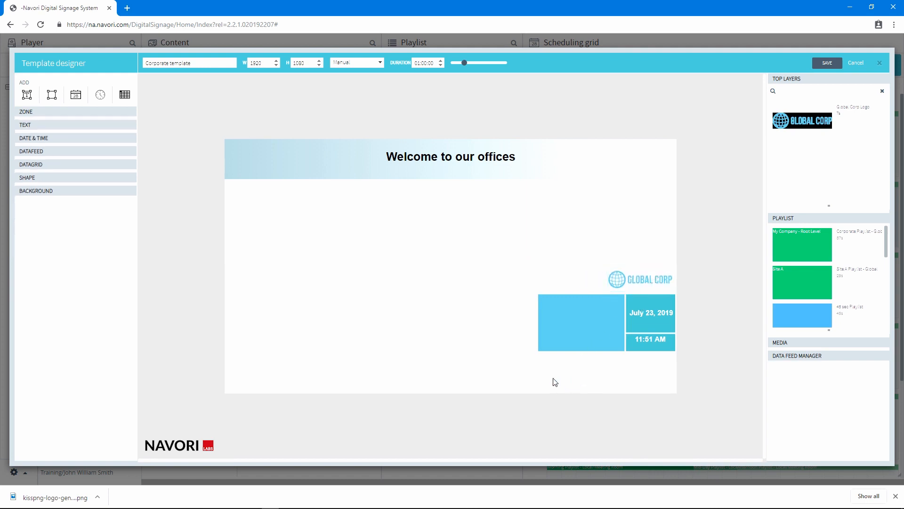
- Lock the logo layer
right_click(649, 284)
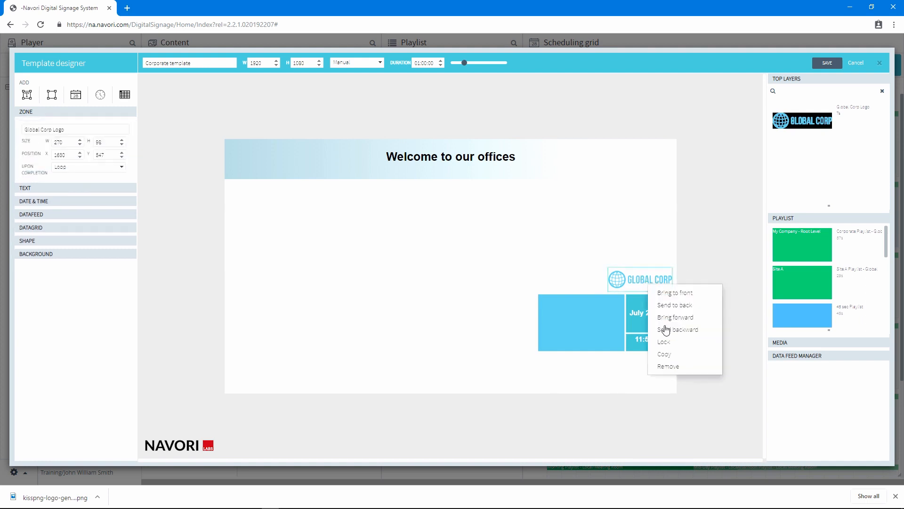
left_click(666, 341)
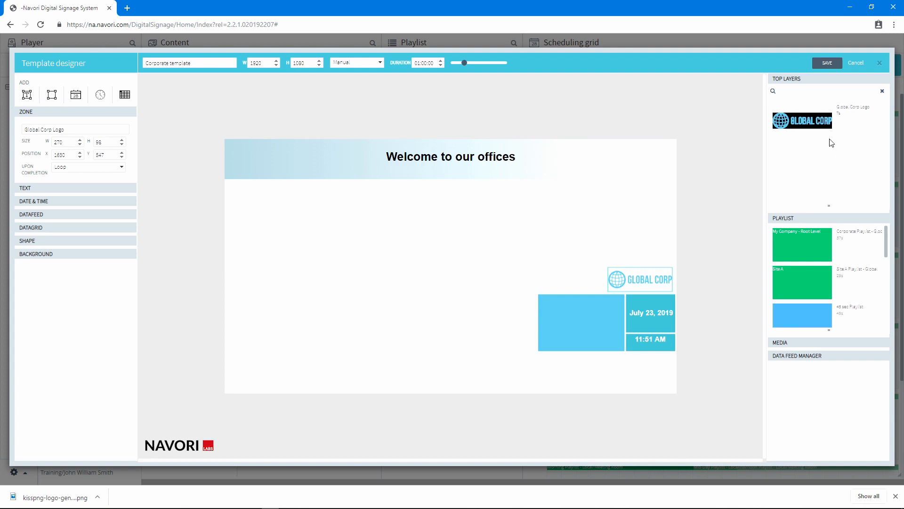
- Add the Template Zone #1 playlist as a playlist zone and position it at the left below the header
left_click(811, 90)
left_click(832, 218)
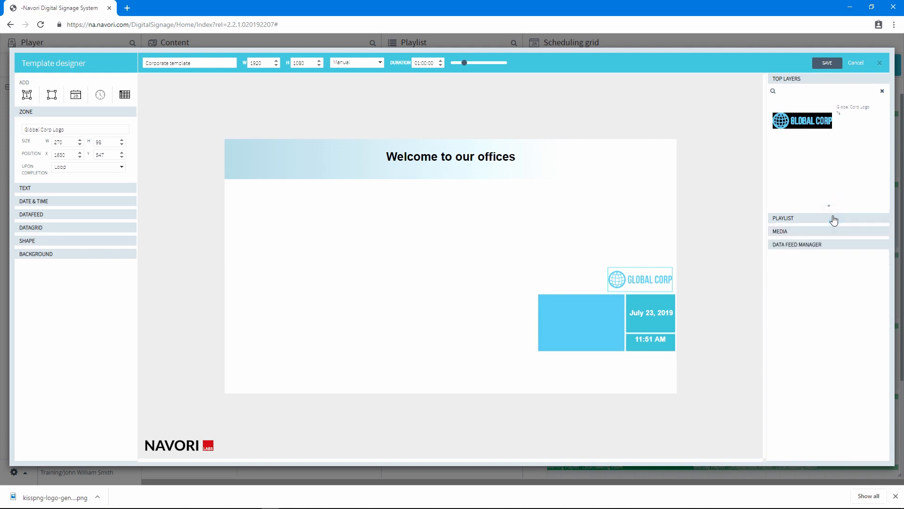
left_click(809, 79)
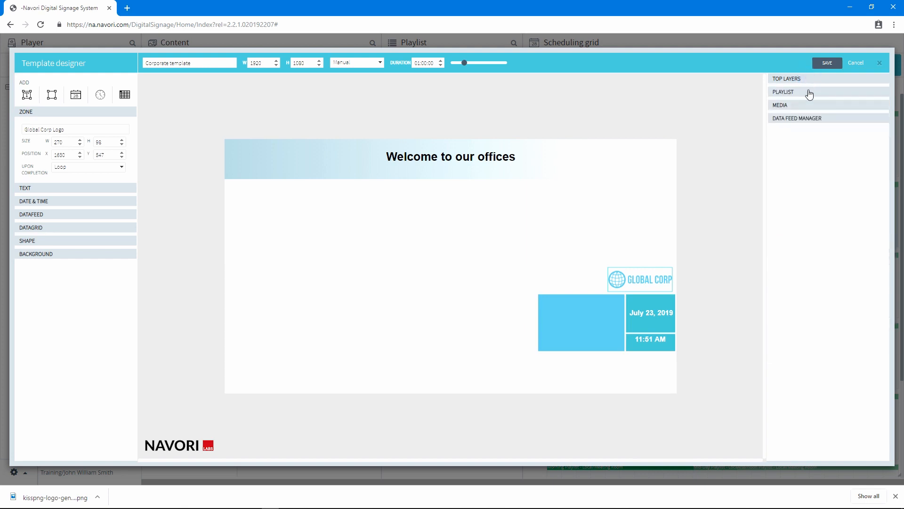
left_click(809, 93)
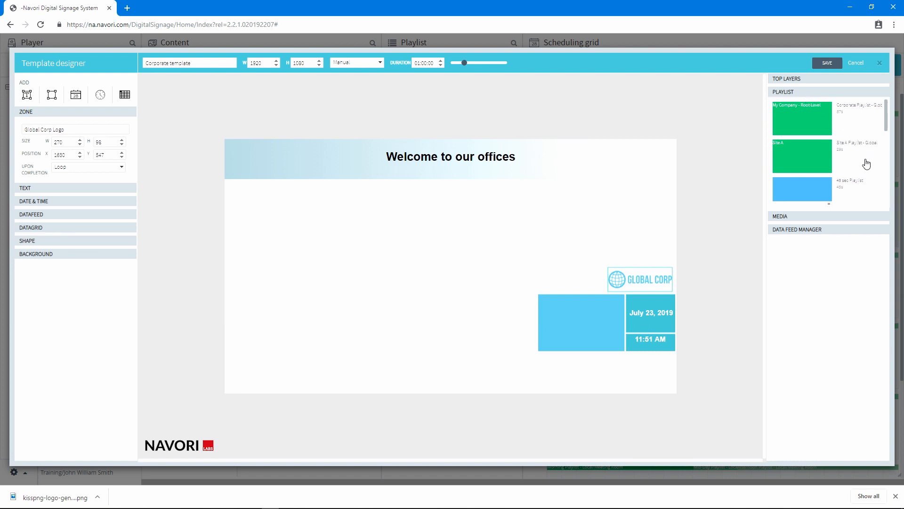
scroll(864, 165, "down", 1)
scroll(865, 179, "down", 3)
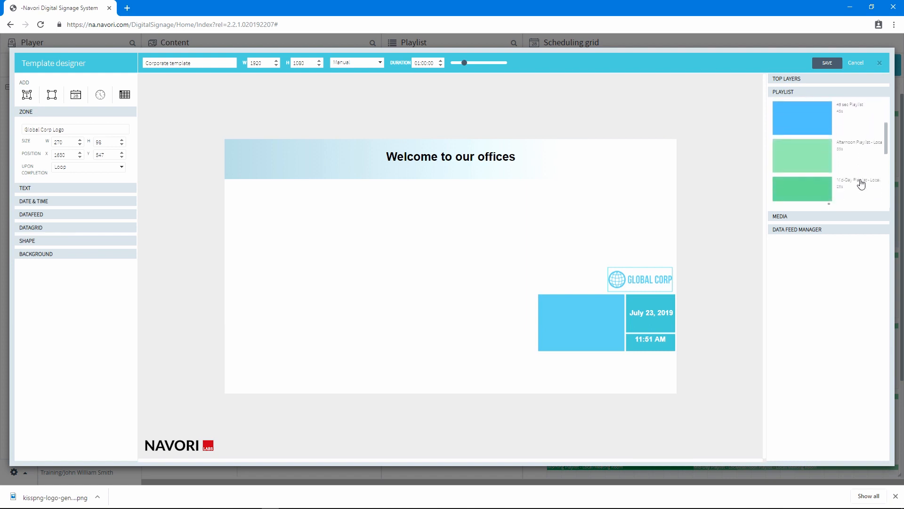
scroll(860, 186, "down", 3)
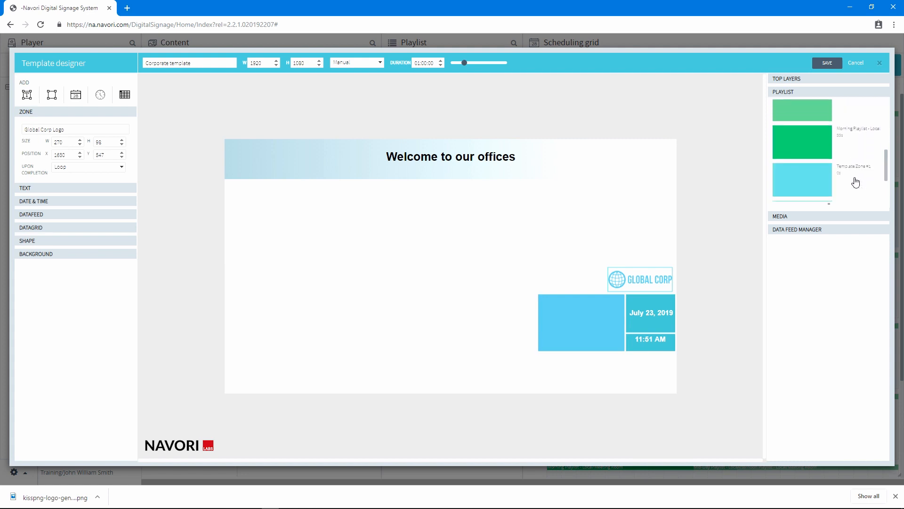
scroll(853, 180, "down", 2)
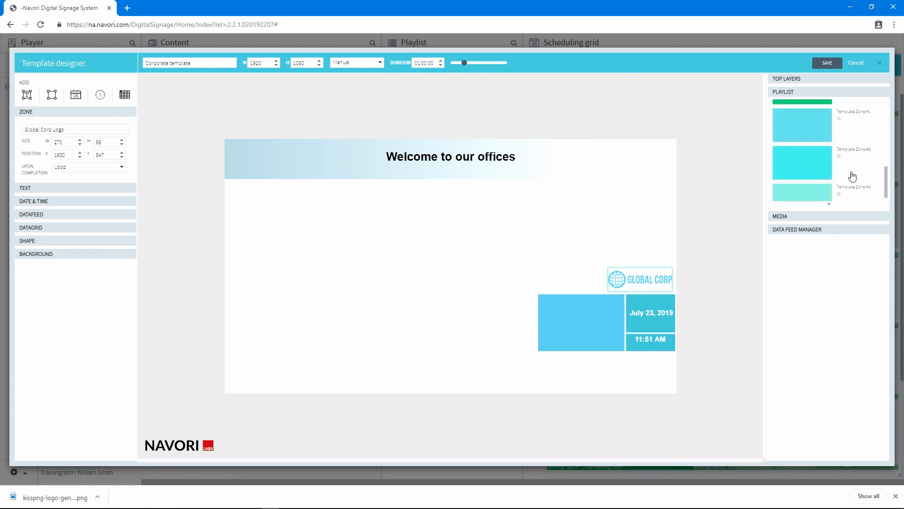
left_click(810, 128)
left_click_drag(809, 128, 335, 216)
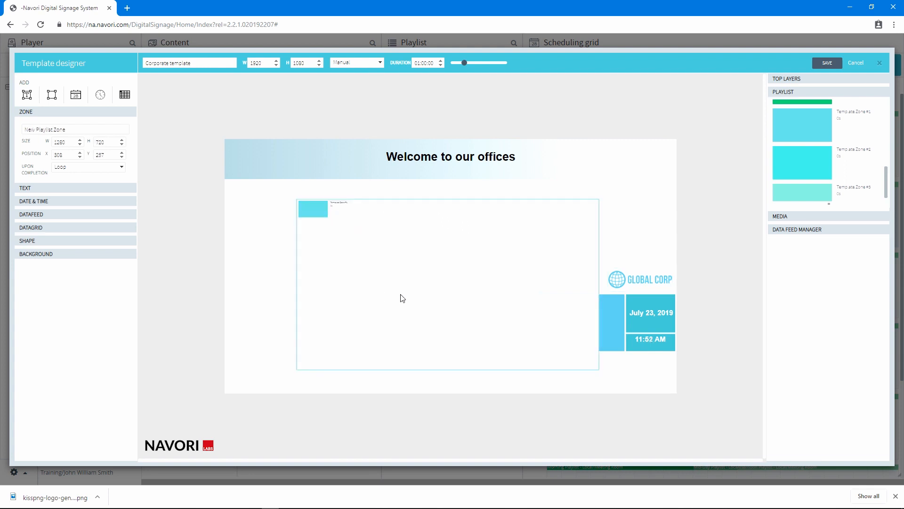
left_click_drag(463, 270, 391, 252)
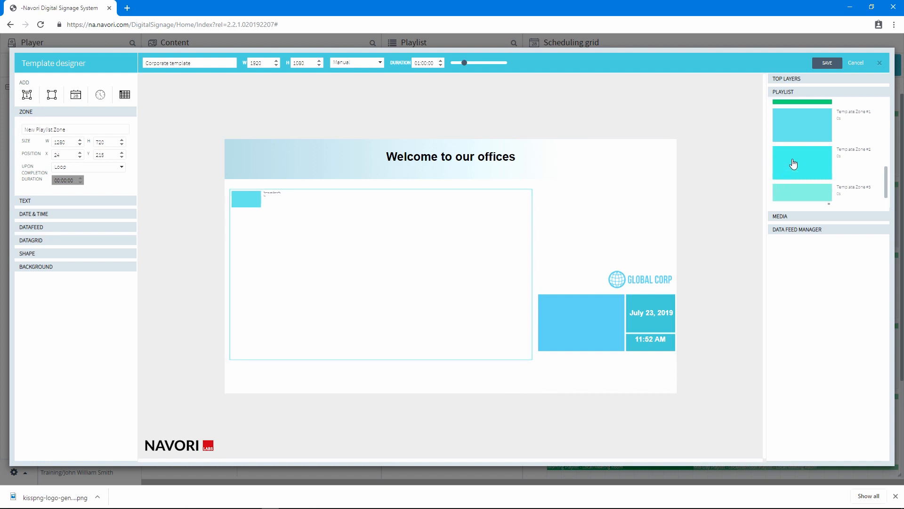
- Add the Template Zone #2 playlist as a second zone above the logo, sized about 556 by 300
left_click_drag(794, 163, 580, 205)
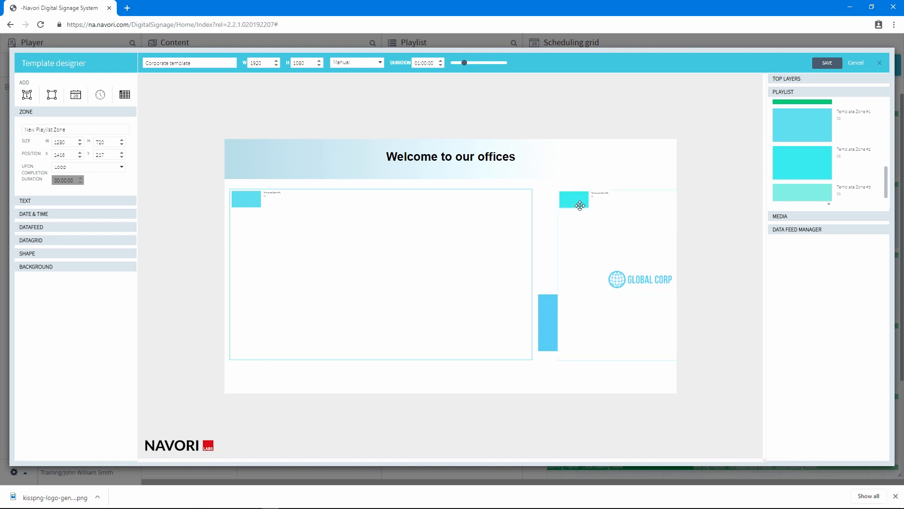
left_click_drag(66, 142, 51, 141)
type("200")
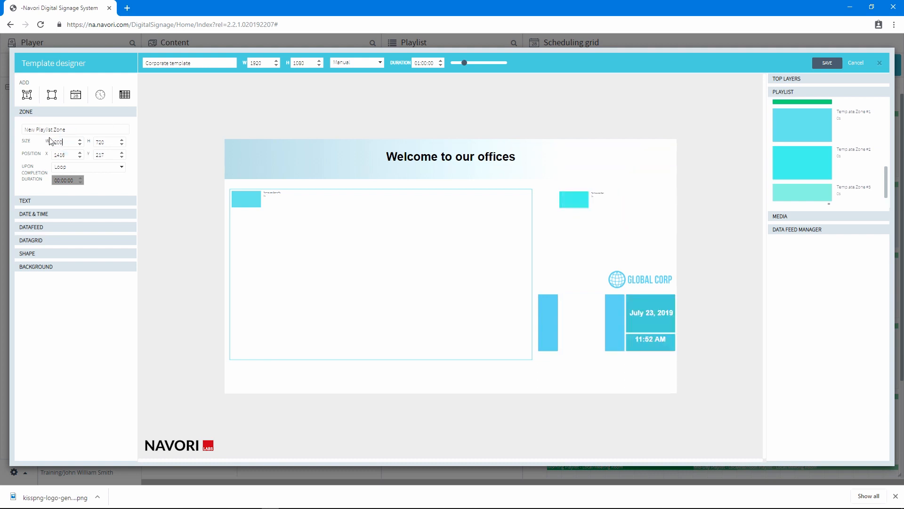
key("Tab")
type("300")
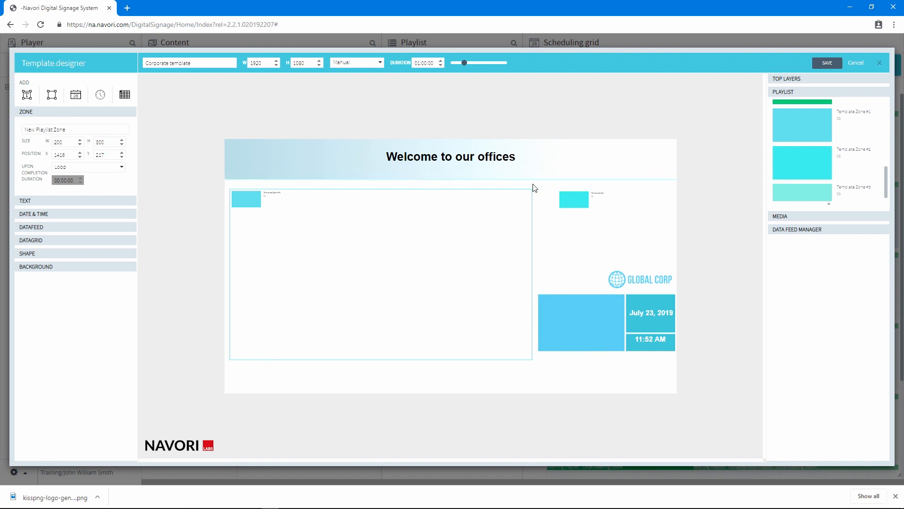
left_click_drag(588, 234, 668, 245)
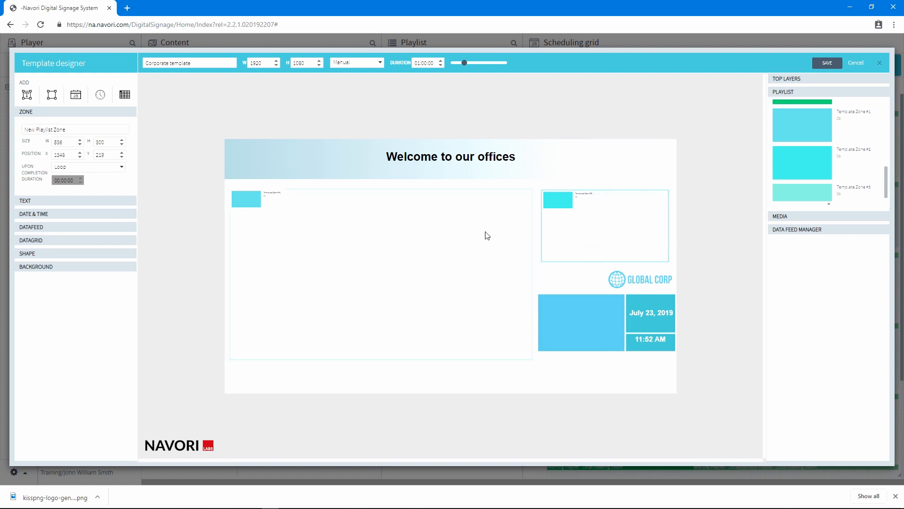
left_click(487, 235)
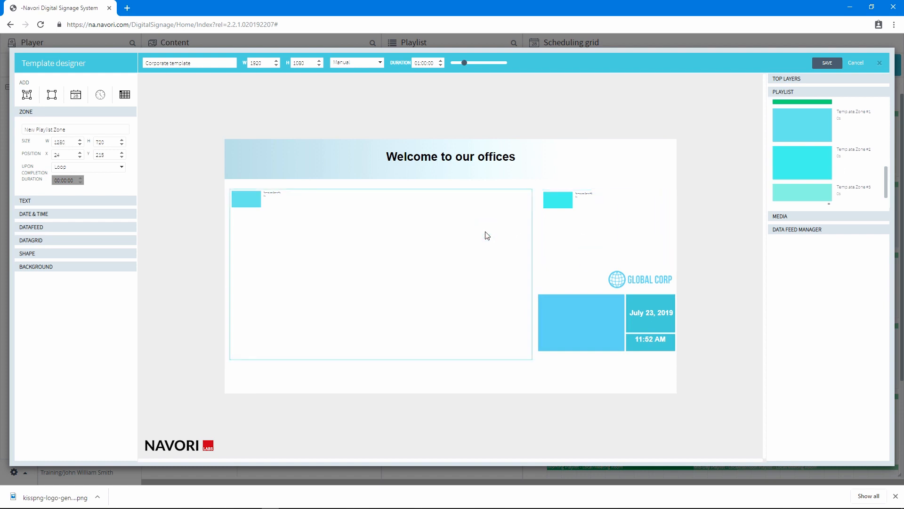
- Add the Template Zone #3 playlist into the large left playlist zone
left_click(105, 168)
left_click(108, 167)
left_click(572, 231)
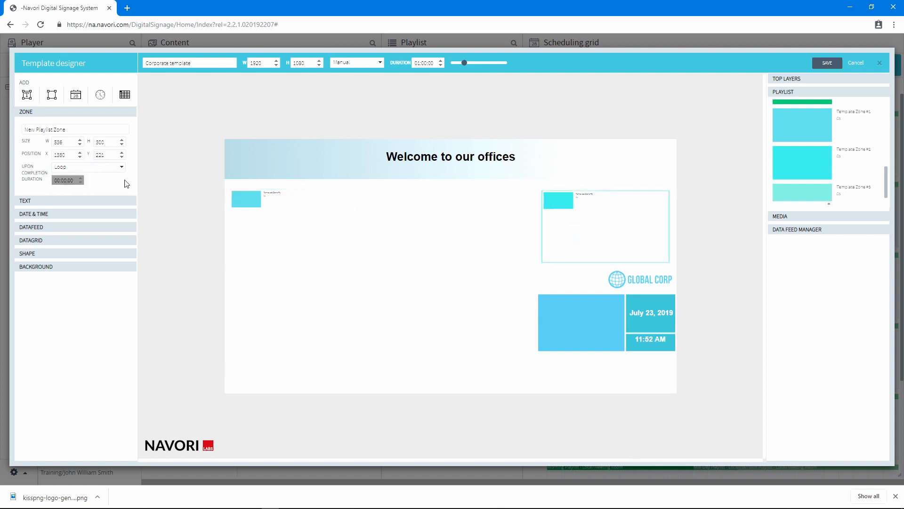
left_click(109, 170)
left_click(110, 175)
left_click_drag(798, 198, 296, 239)
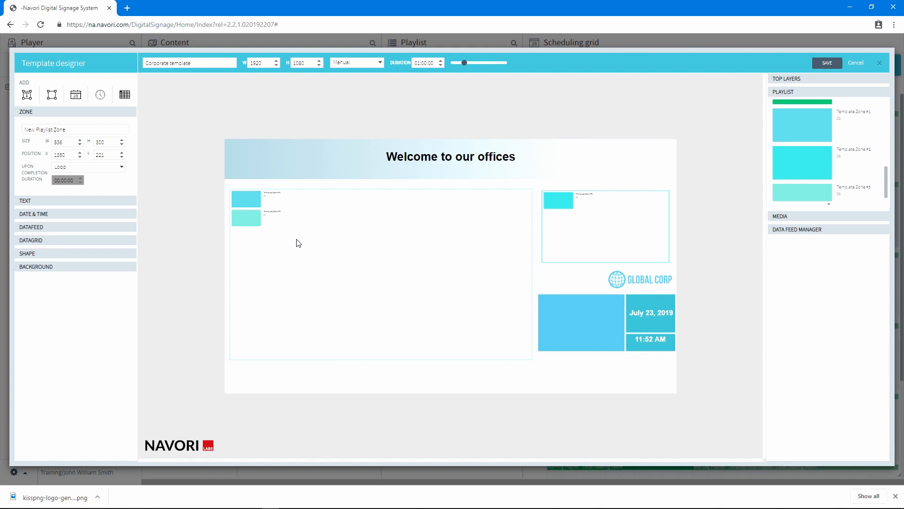
left_click(298, 230)
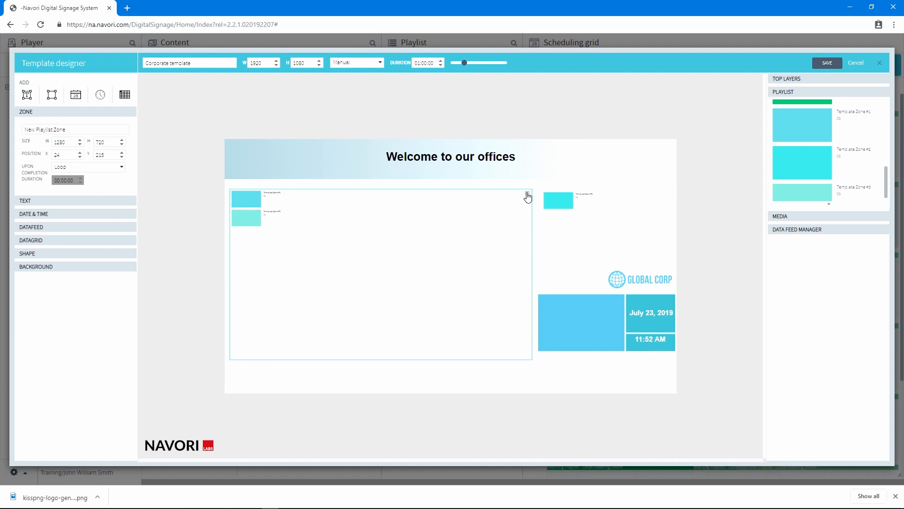
- Open the Template Zone #1 playlist's properties, select all Meeting Room players, and save the playlist settings
right_click(269, 202)
left_click(280, 208)
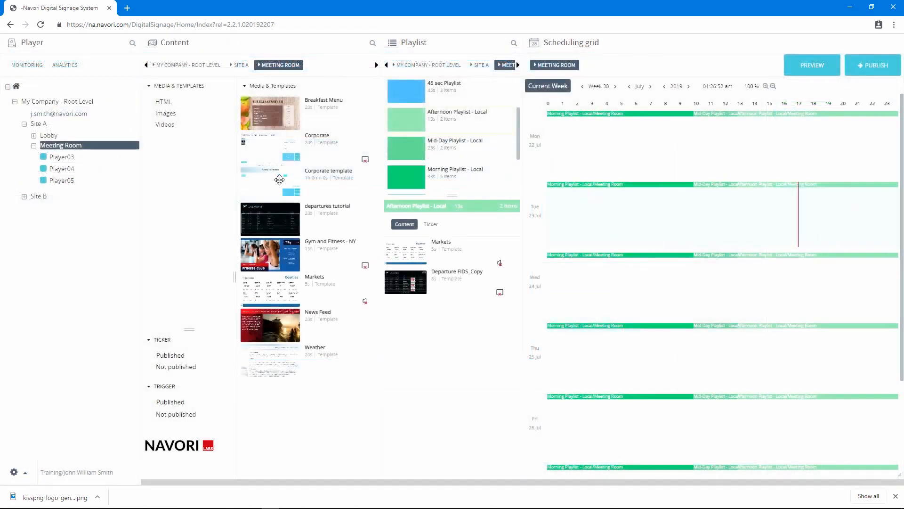
left_click_drag(278, 181, 414, 243)
right_click(64, 147)
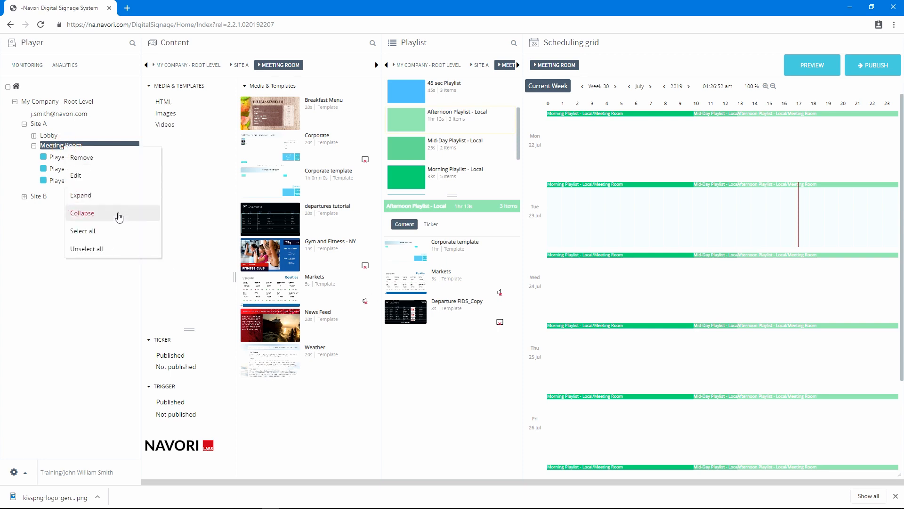
left_click(104, 231)
left_click(878, 76)
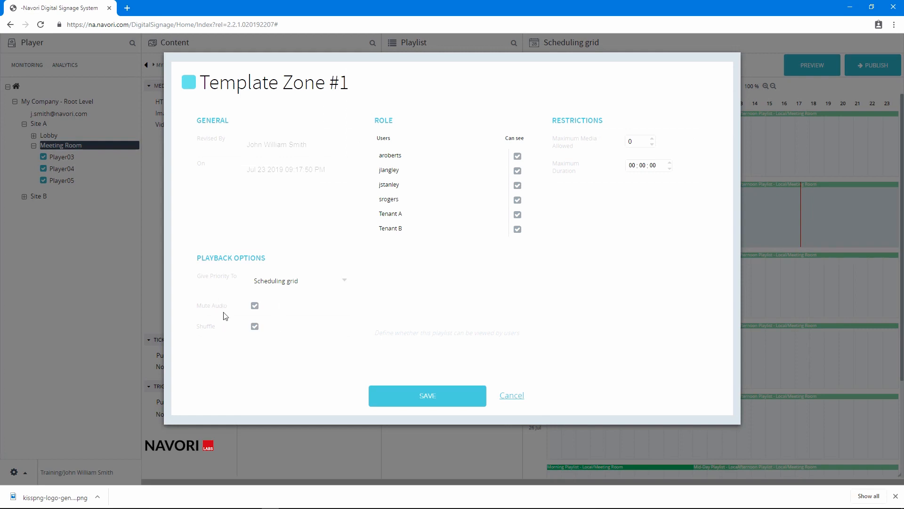
left_click(408, 399)
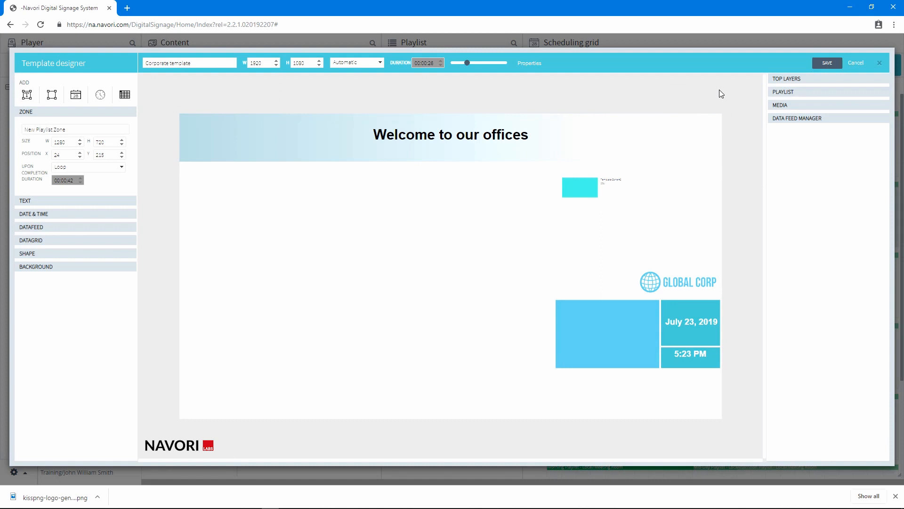
- Search the media for jpg and add a media zone below the header with Airport_departure and two Daimler E Class images
left_click(784, 108)
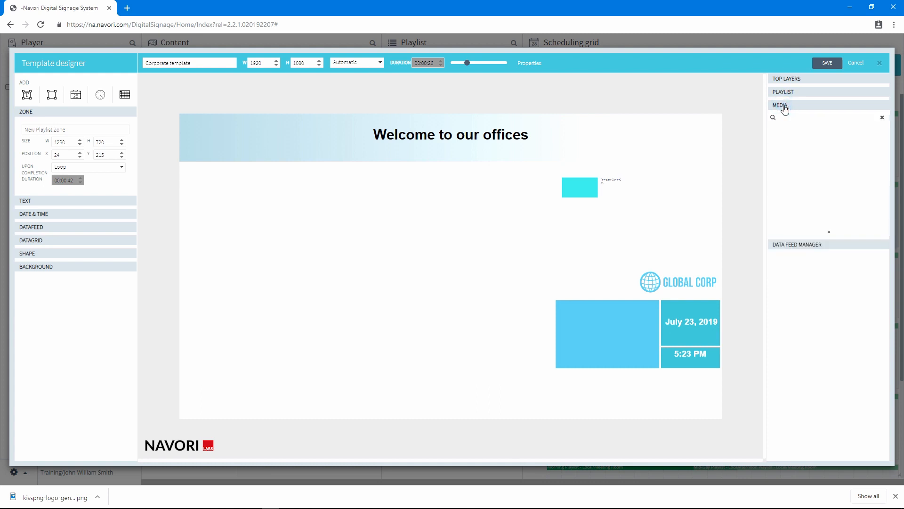
left_click(814, 120)
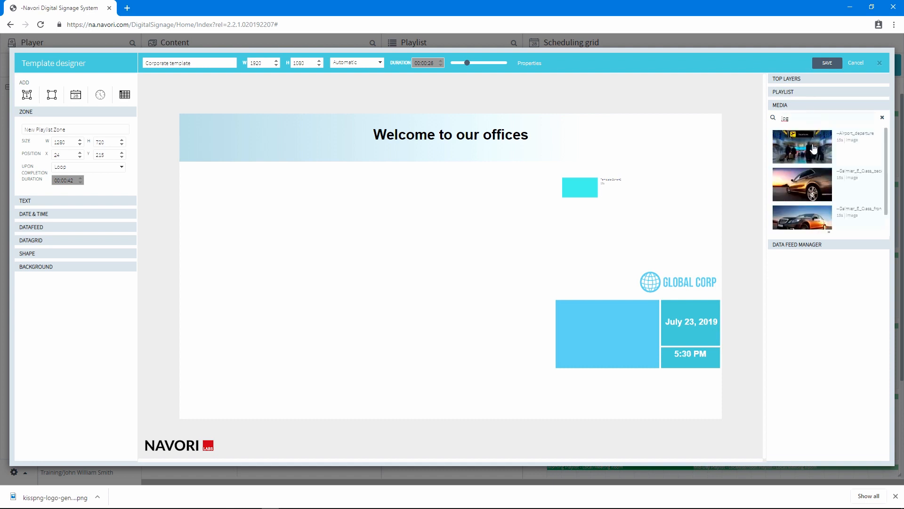
left_click_drag(814, 149, 269, 198)
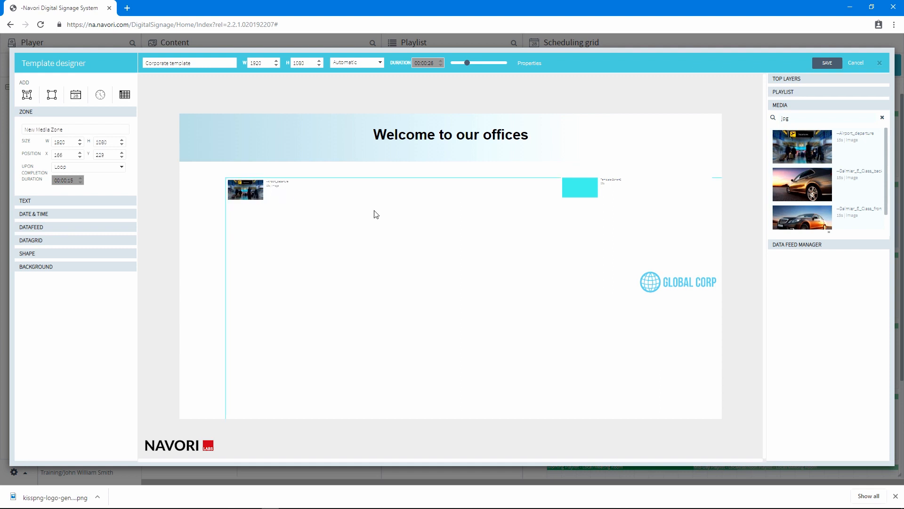
left_click_drag(387, 211, 348, 203)
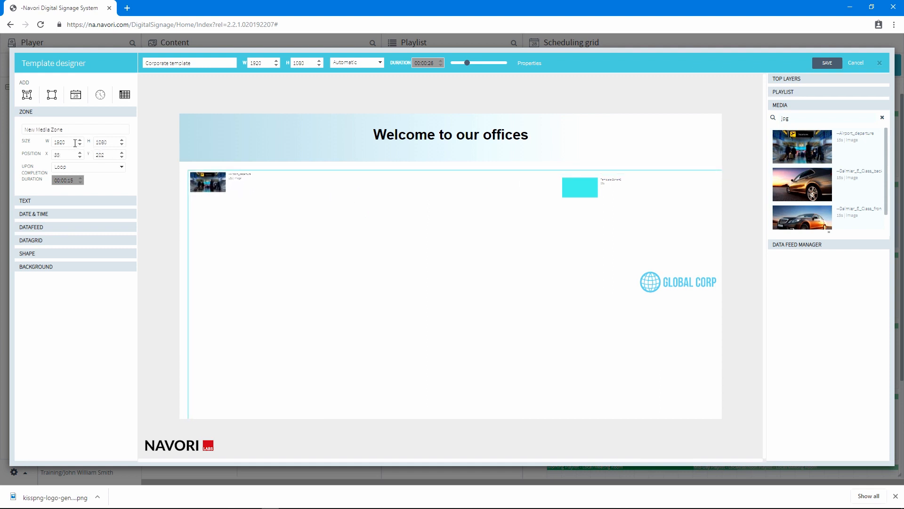
left_click_drag(815, 184, 382, 261)
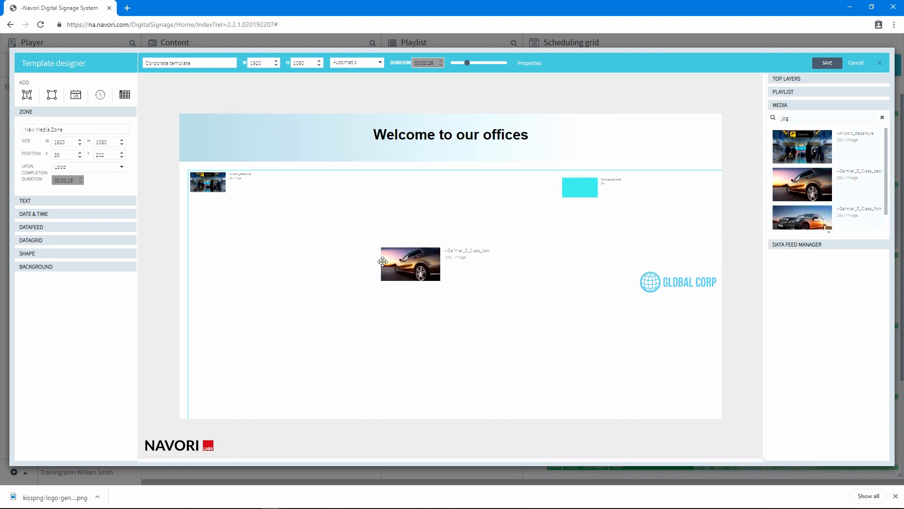
left_click_drag(820, 216, 221, 264)
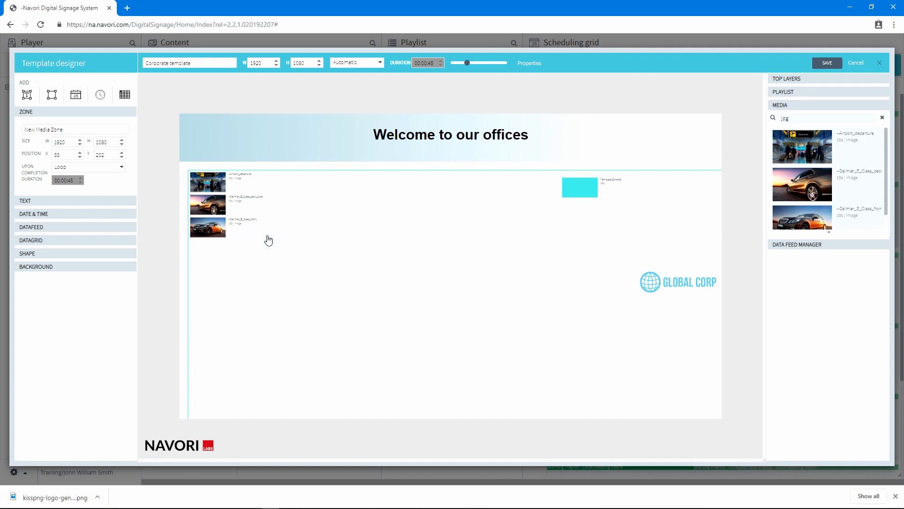
- Remove the Daimler E Class back image and move the front image to the top of the media zone list
right_click(222, 211)
left_click(242, 217)
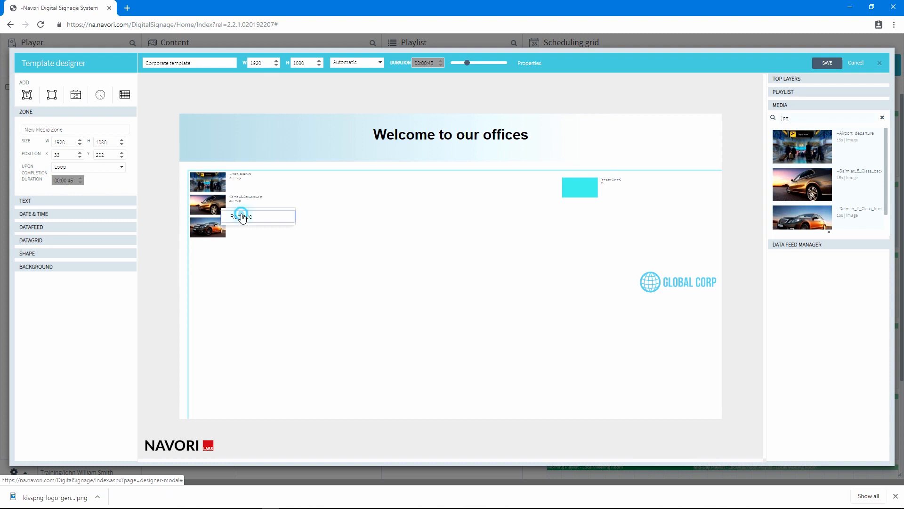
left_click_drag(221, 187, 228, 214)
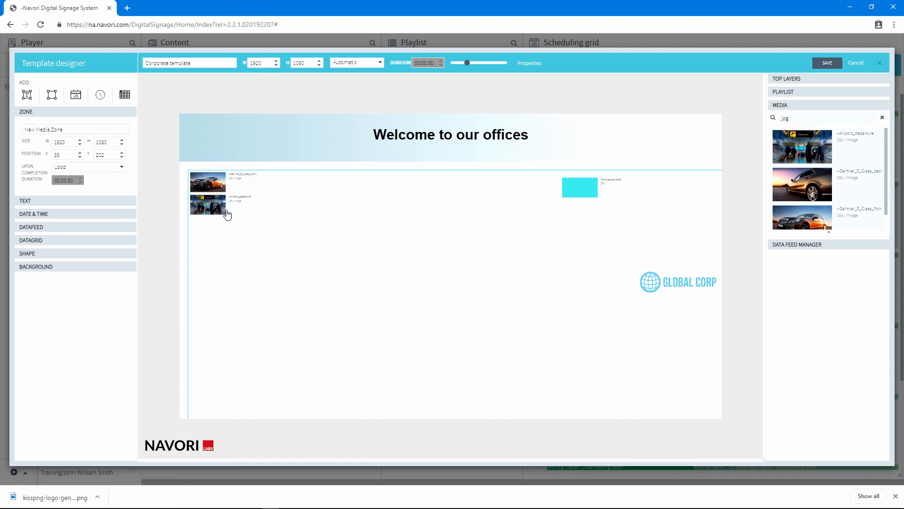
- Set the media zone's size to 1280 by 720
double_click(71, 138)
type("1280")
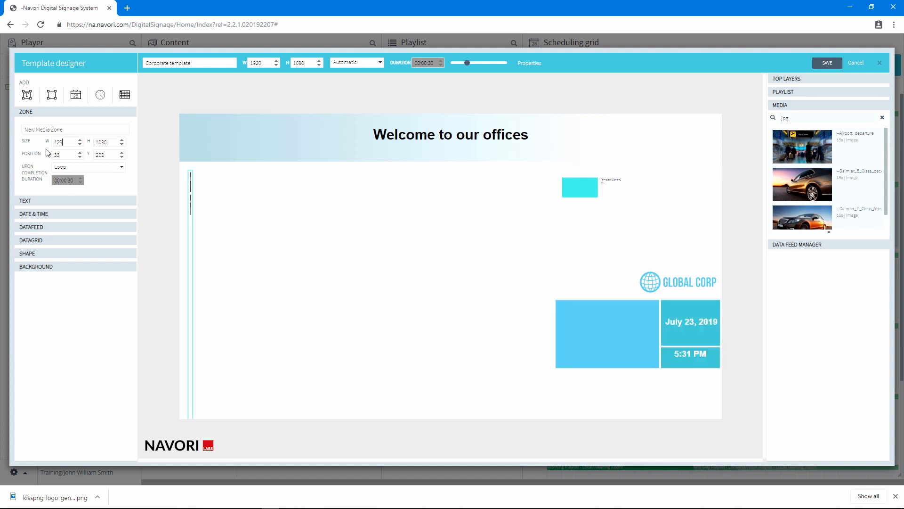
double_click(107, 142)
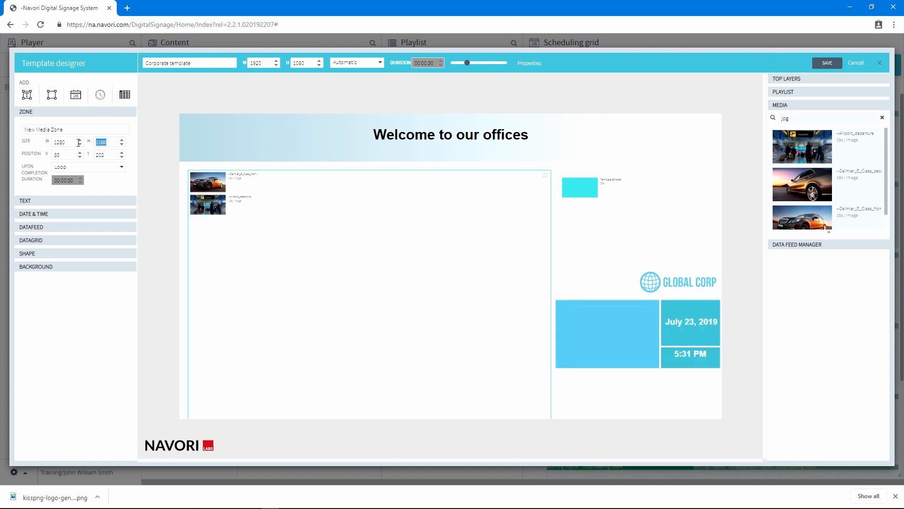
type("720")
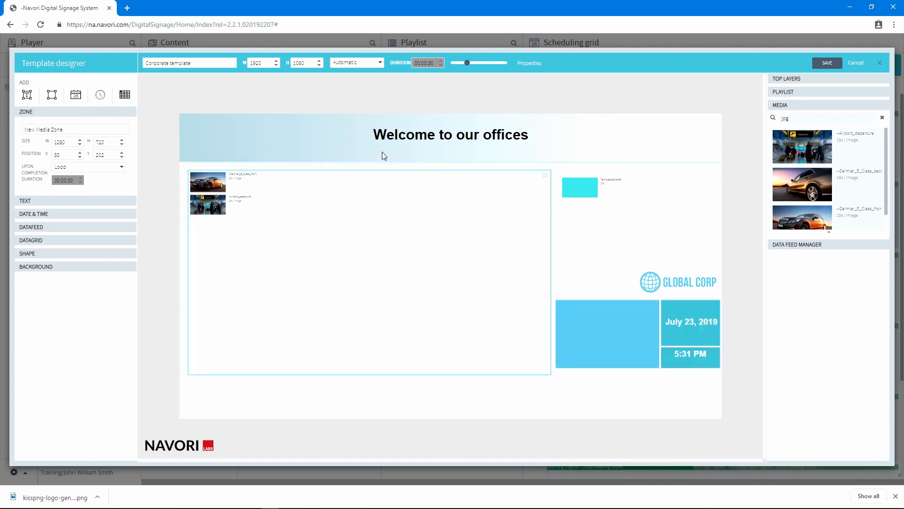
- Move the Template Zone #2 playlist zone right of the media zone, to about X 1357, Y 206
left_click(545, 177)
left_click_drag(600, 218, 569, 202)
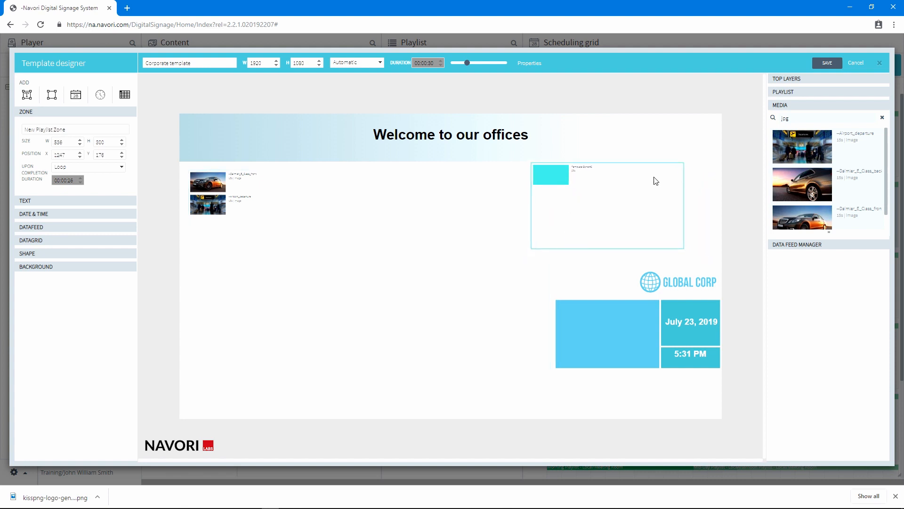
left_click(819, 63)
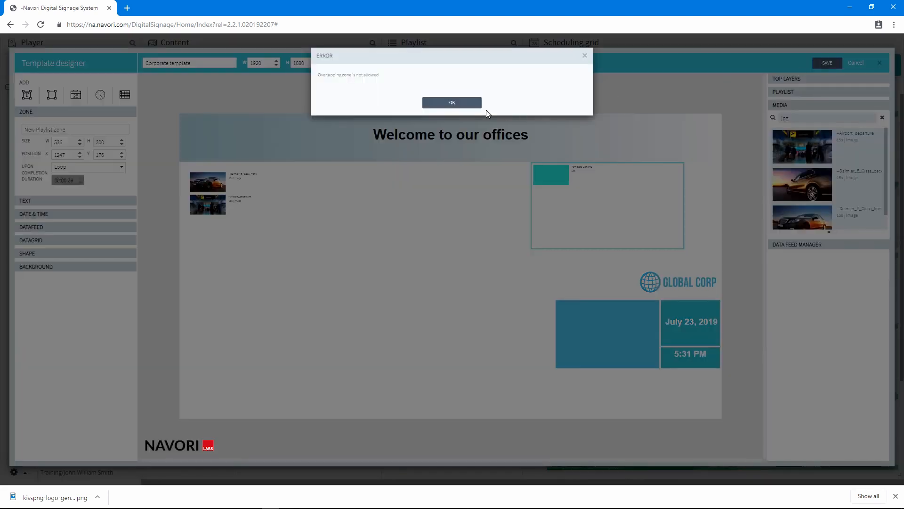
left_click(466, 103)
left_click_drag(615, 221, 645, 232)
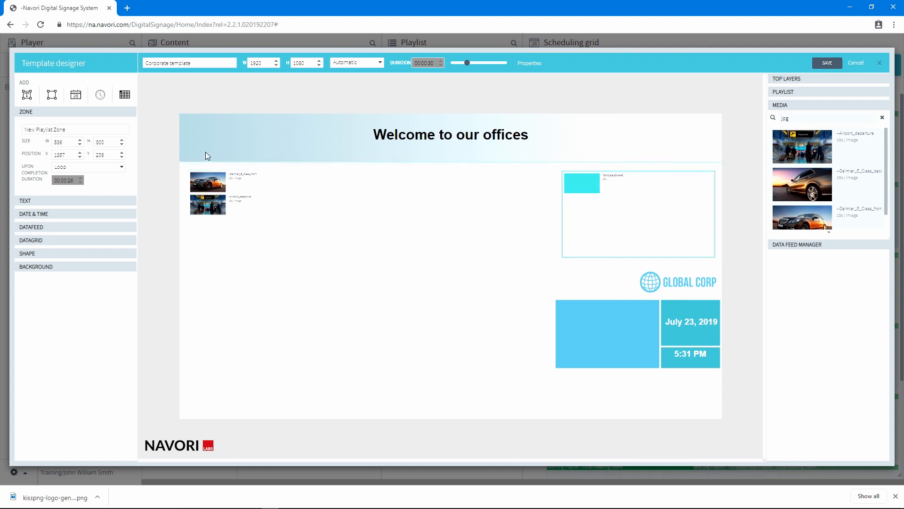
- Unlock the welcome text, bring it to the front, and nudge it to about X -4, Y 37
left_click(407, 133)
right_click(406, 130)
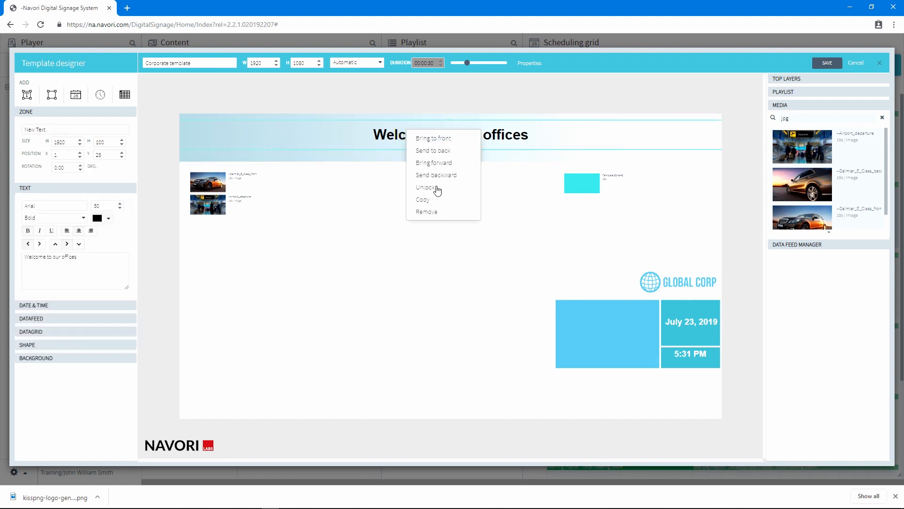
left_click(437, 188)
right_click(426, 135)
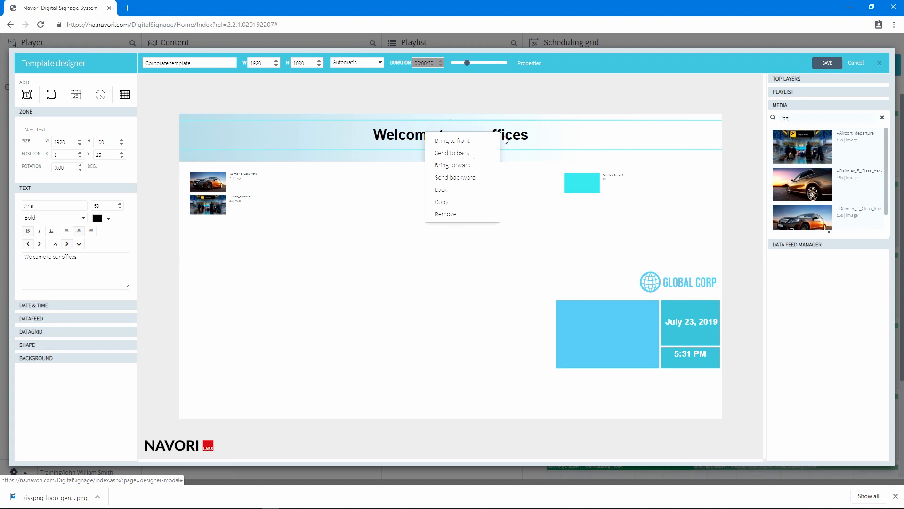
left_click(466, 140)
mouse_move(489, 137)
left_mouse_down()
mouse_move(473, 233)
mouse_move(501, 143)
mouse_move(486, 138)
left_mouse_up()
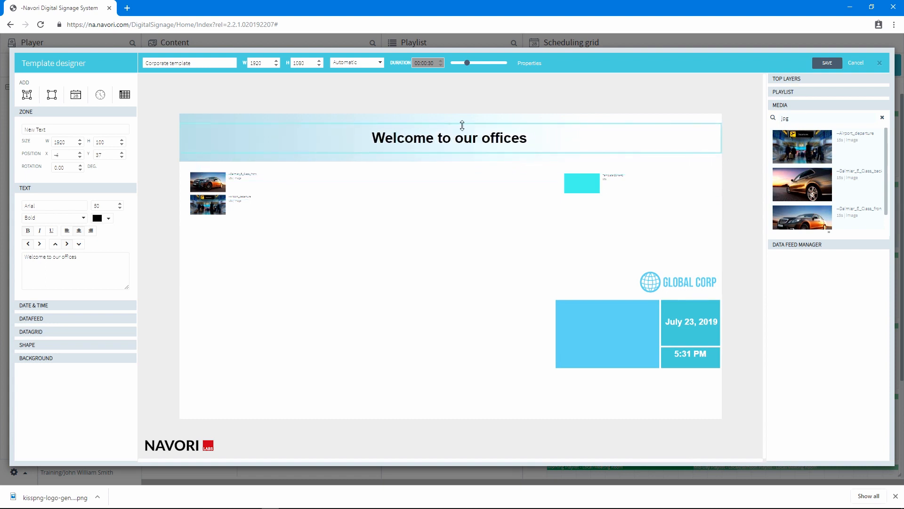
- Save the Corporate template and move on to its playback settings page
left_click(821, 63)
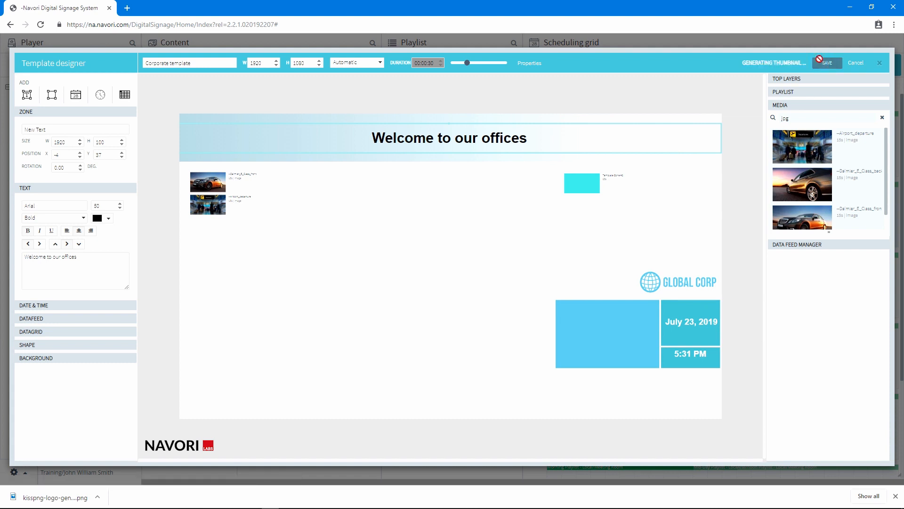
left_click(528, 65)
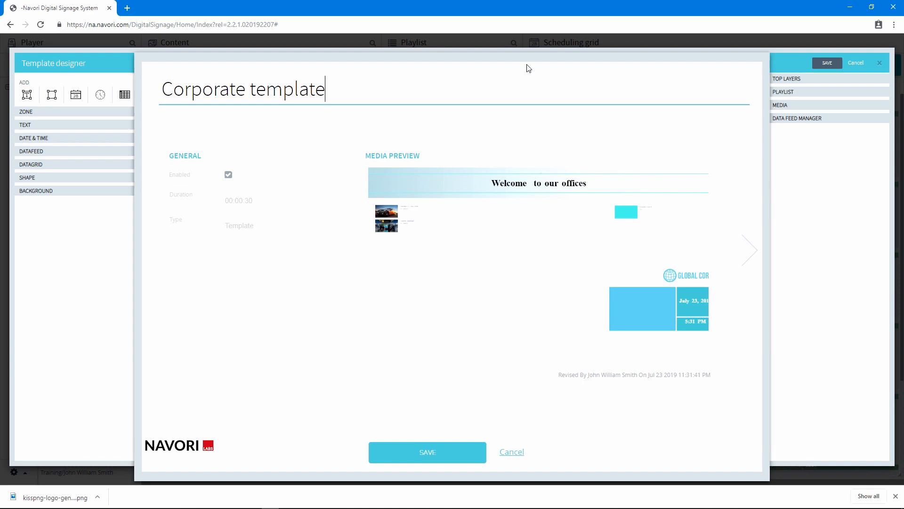
left_click(229, 178)
left_click(228, 177)
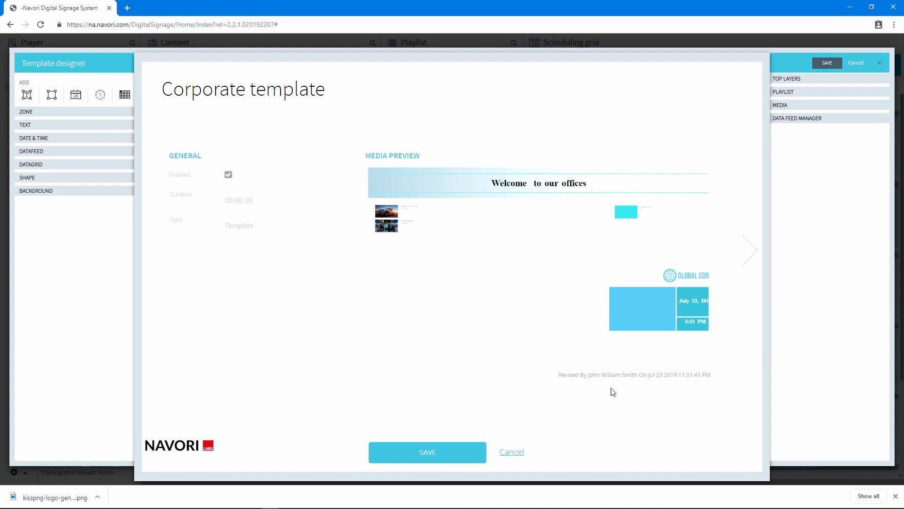
left_click(754, 260)
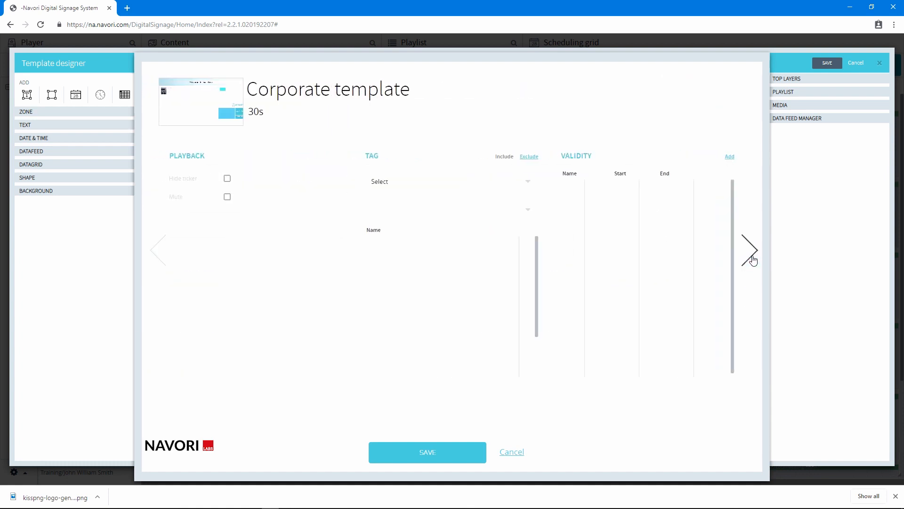
- Enable Hide ticker and Mute, and add the Corporate and Landscape tags to the template
left_click(228, 179)
left_click(227, 198)
left_click(430, 181)
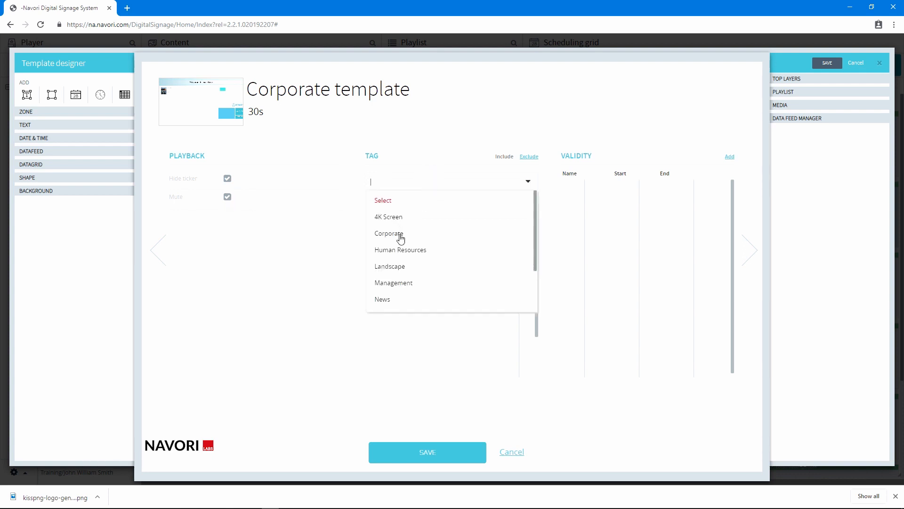
left_click(400, 238)
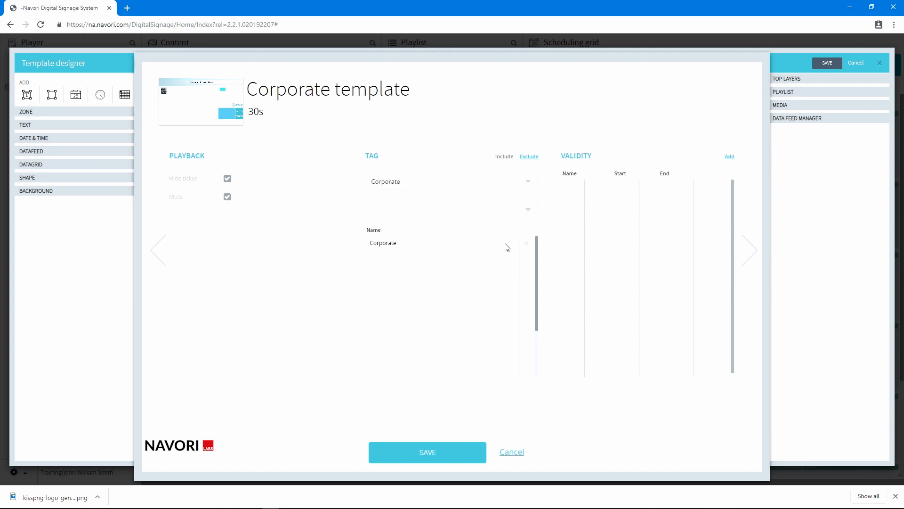
left_click(485, 182)
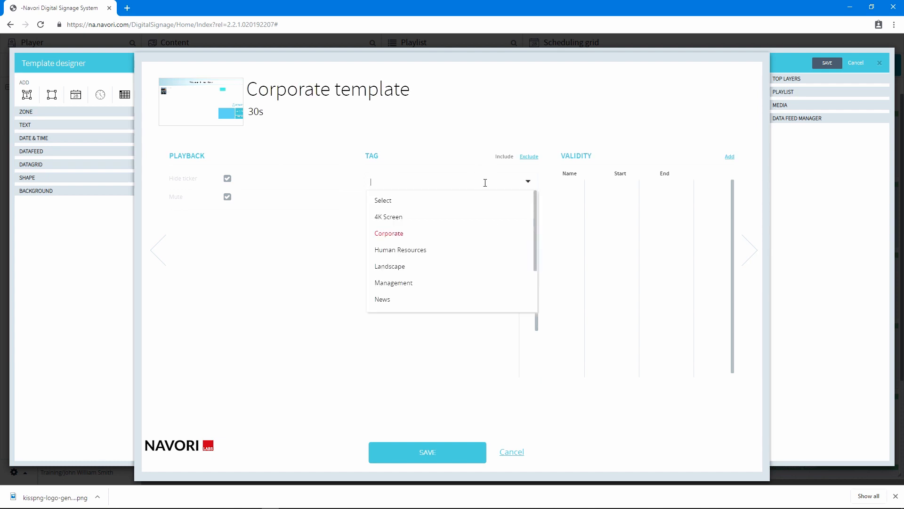
left_click(400, 266)
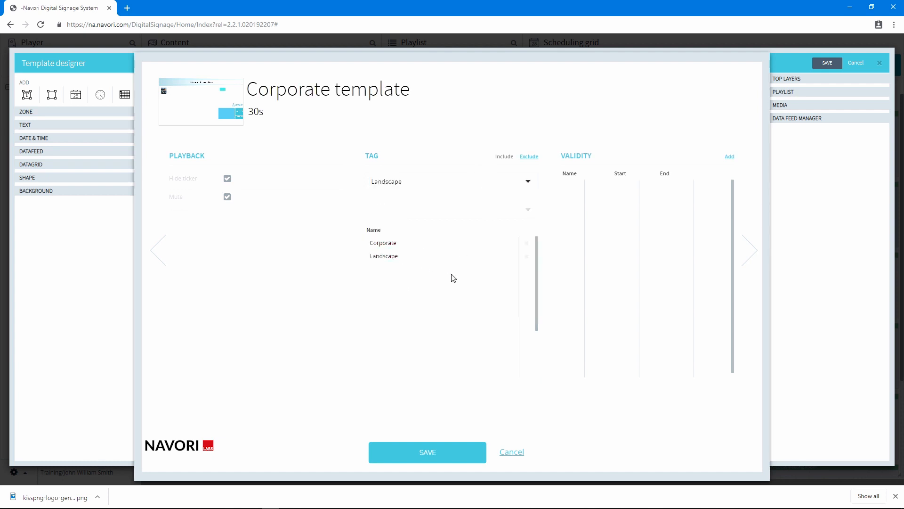
- Add a validity period from Jul 23 2019 to Aug 23 2019 and confirm its advanced validity settings
left_click(730, 157)
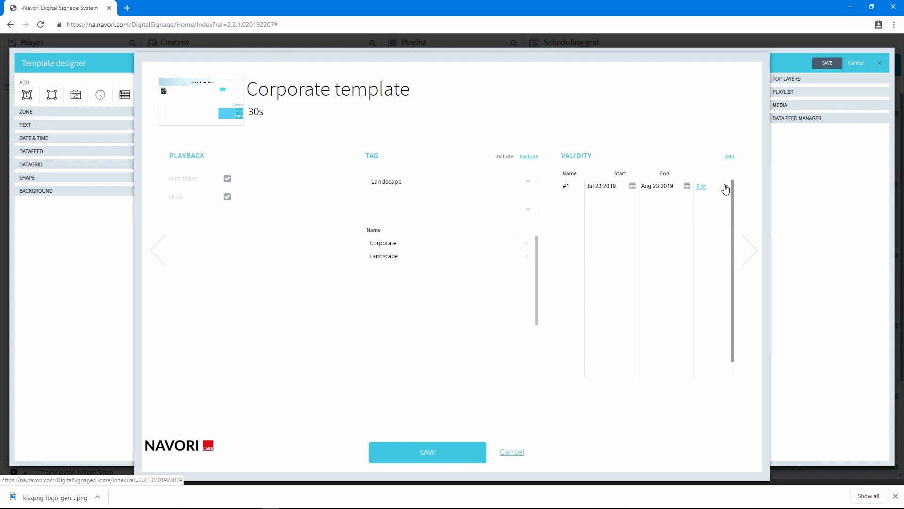
left_click(703, 186)
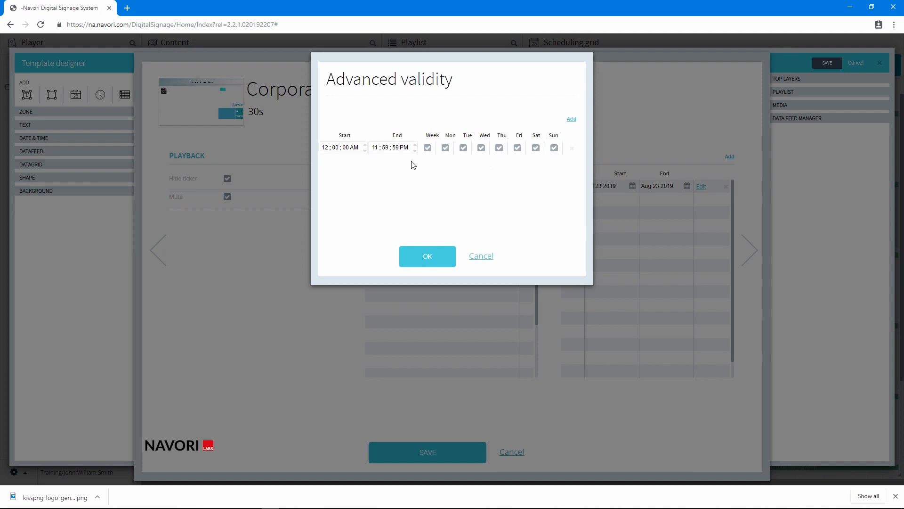
left_click(441, 256)
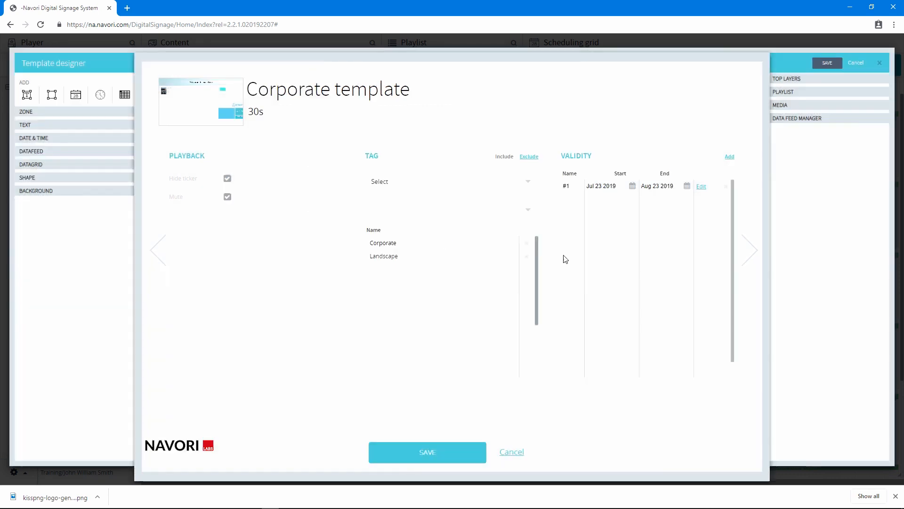
- Advance past the Play If page to the keywords page and enter Corporate as the template keyword
left_click(726, 187)
left_click(750, 248)
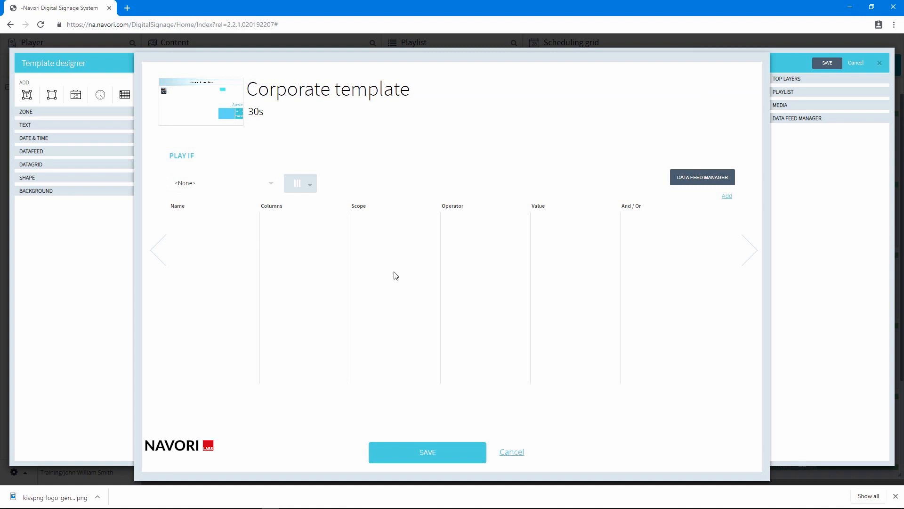
left_click(749, 246)
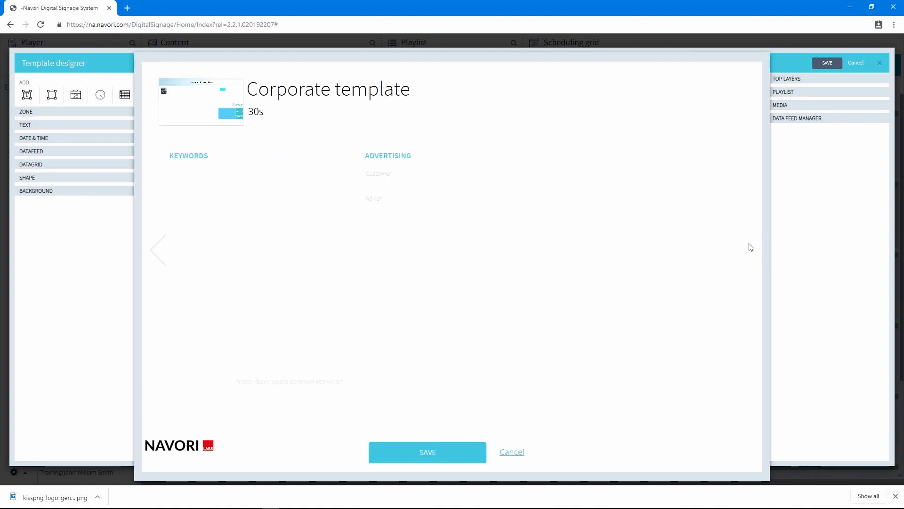
left_click(234, 182)
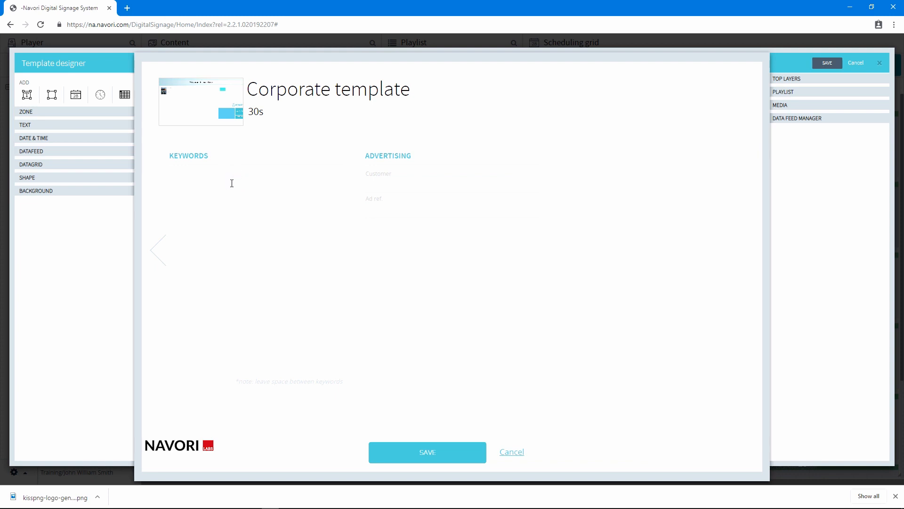
type("Corporate")
- Set the advertising customer to Coca Cola and the ad reference to Winter Campaign, then save the template settings
left_click(418, 178)
left_click(427, 177)
key("Tab")
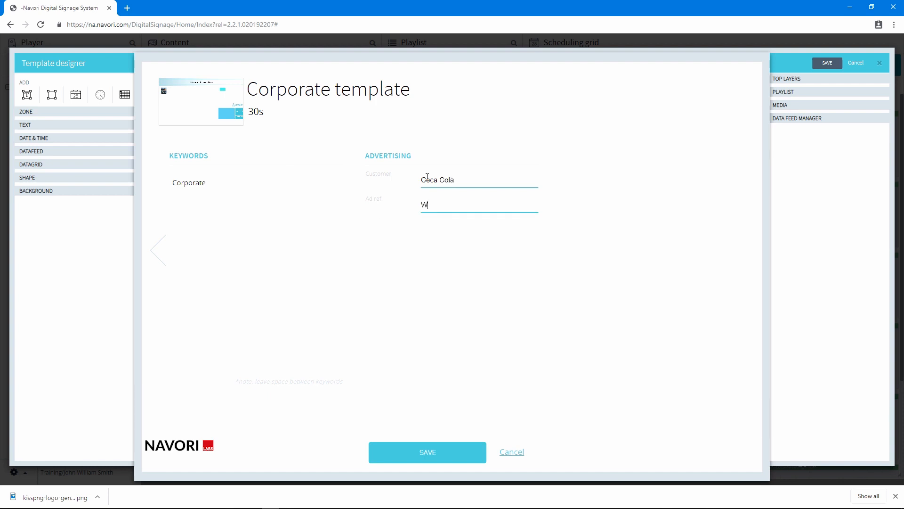
type("Winter Campaign")
left_click(440, 453)
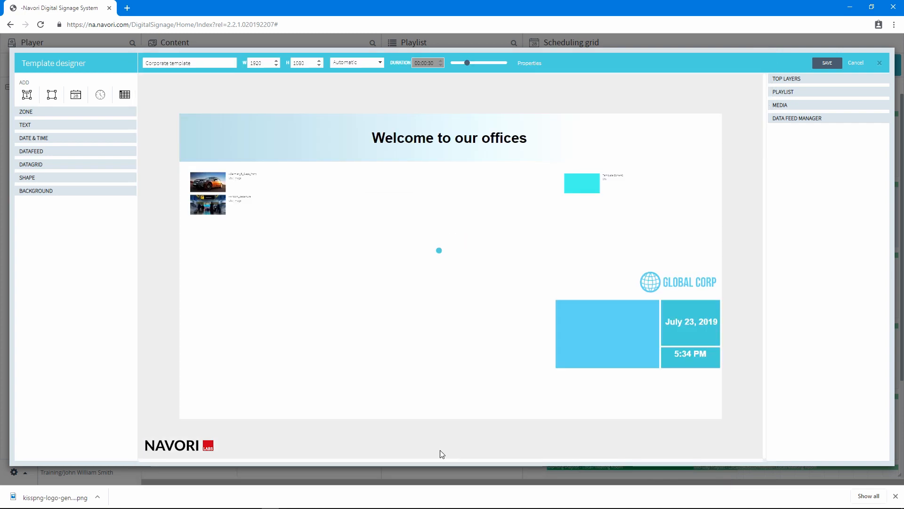